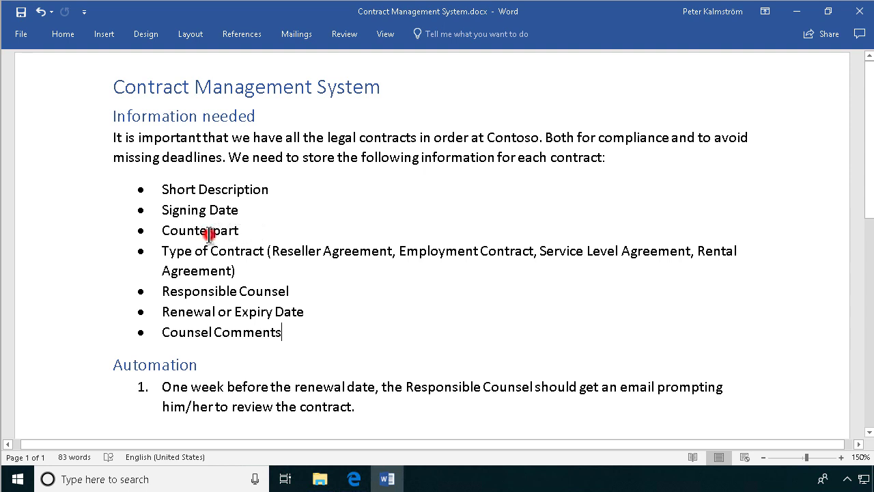
- Point out Counterpart and Counsel Comments in the Word requirements, then bring up the Legal site
double_click(208, 234)
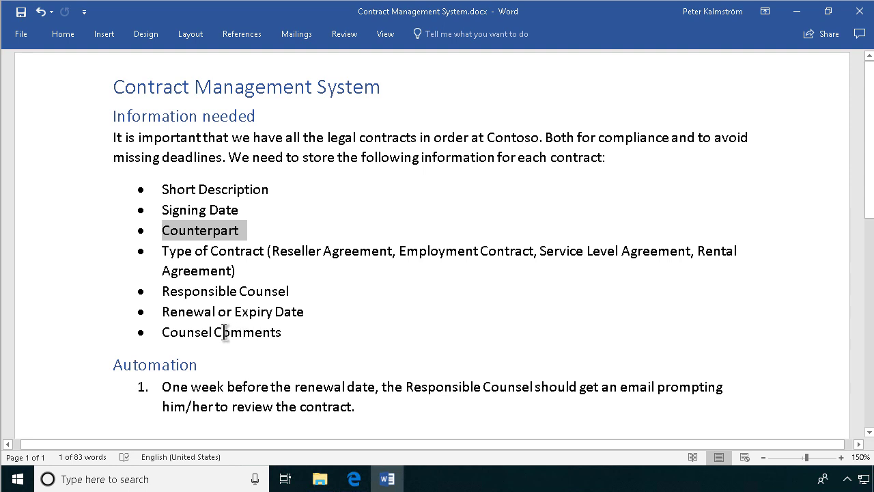
double_click(246, 334)
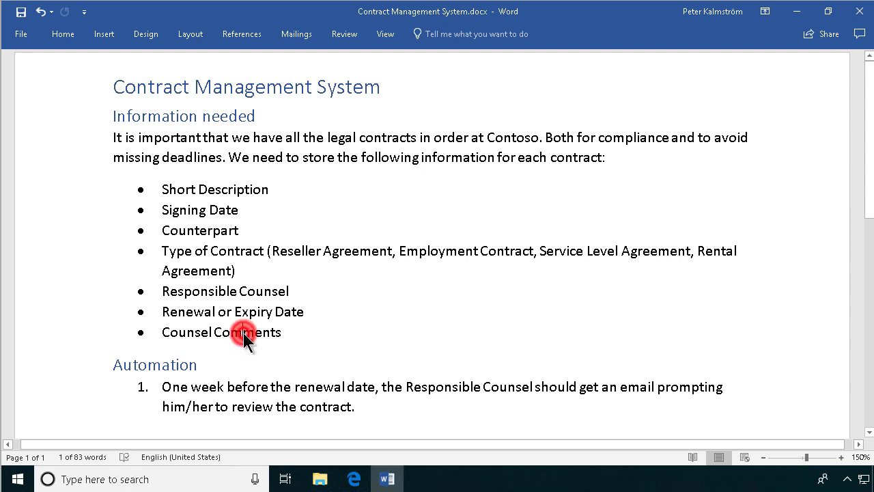
double_click(198, 333)
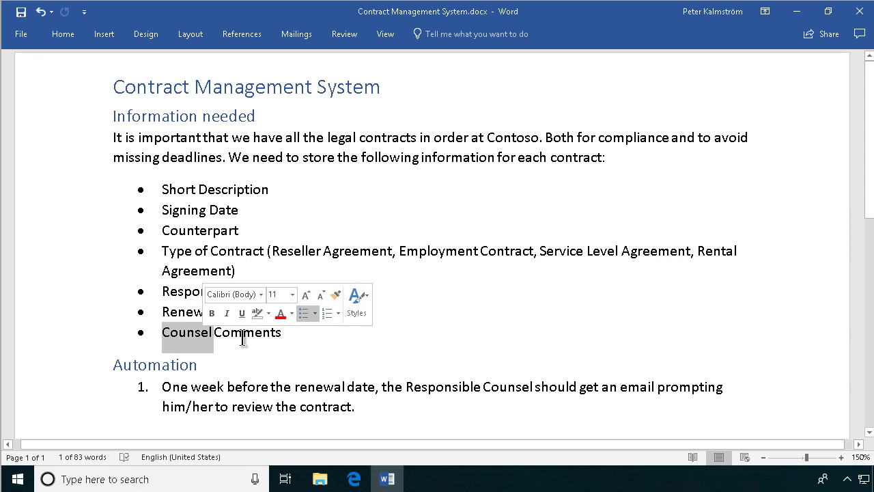
double_click(232, 334)
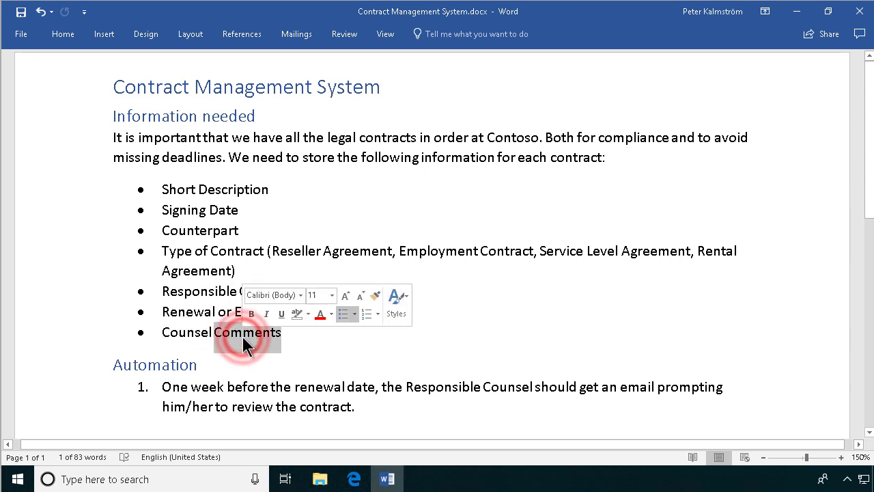
click(201, 339)
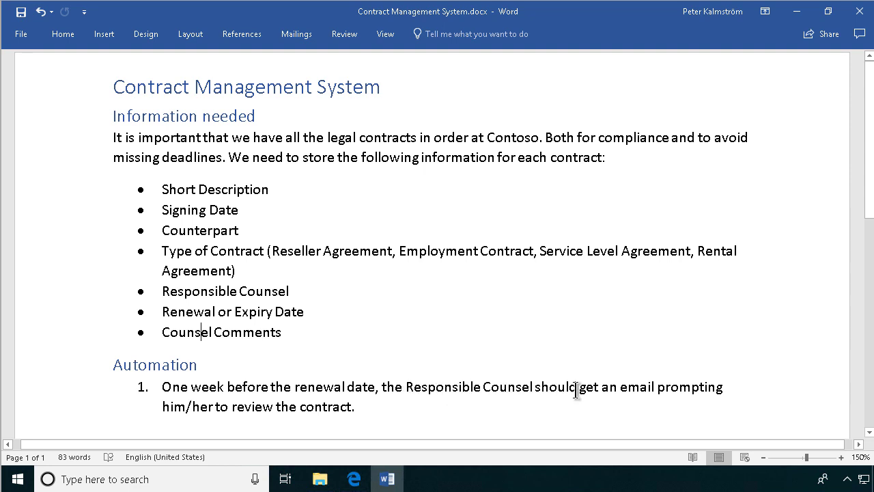
click(455, 424)
- Add a document library app named Contracts to the Legal site
click(353, 479)
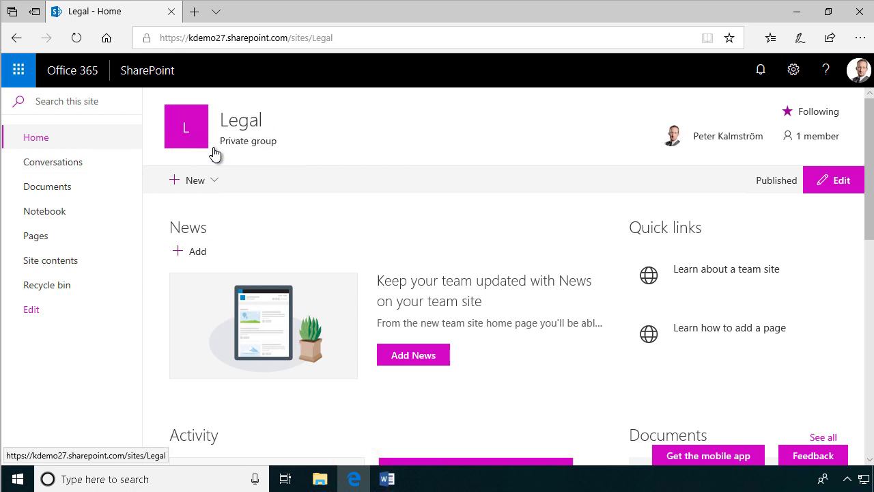
click(795, 70)
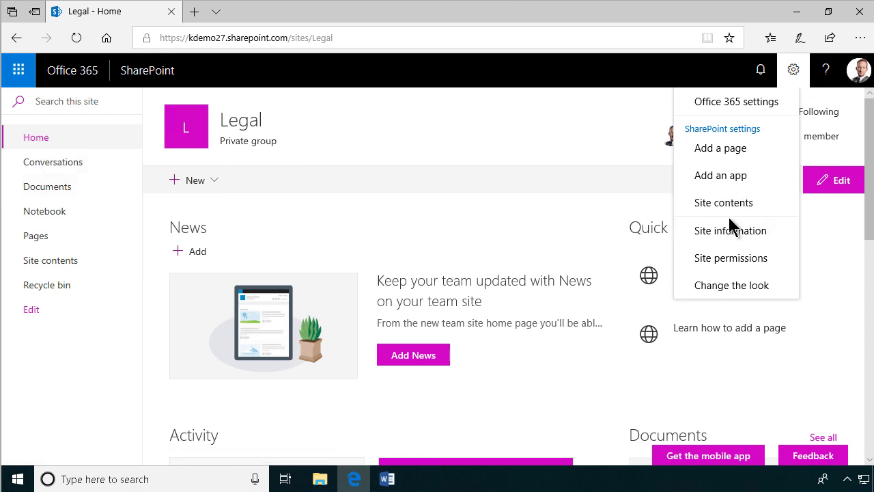
click(734, 177)
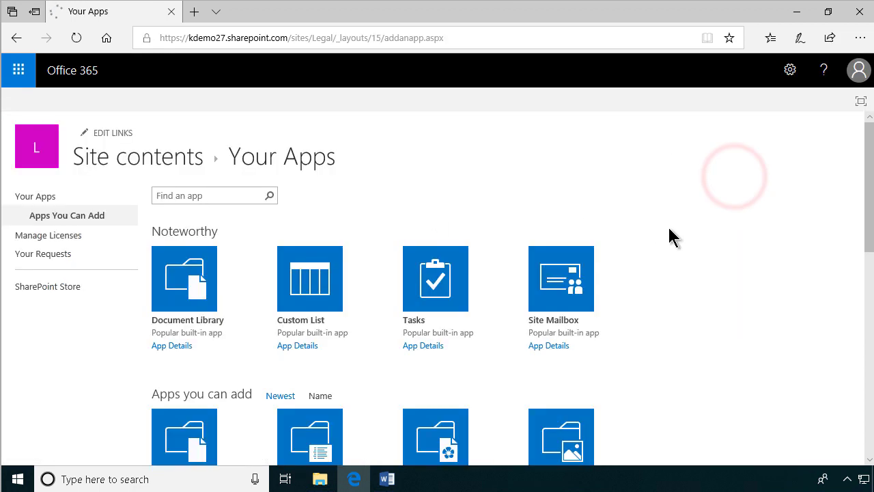
click(205, 287)
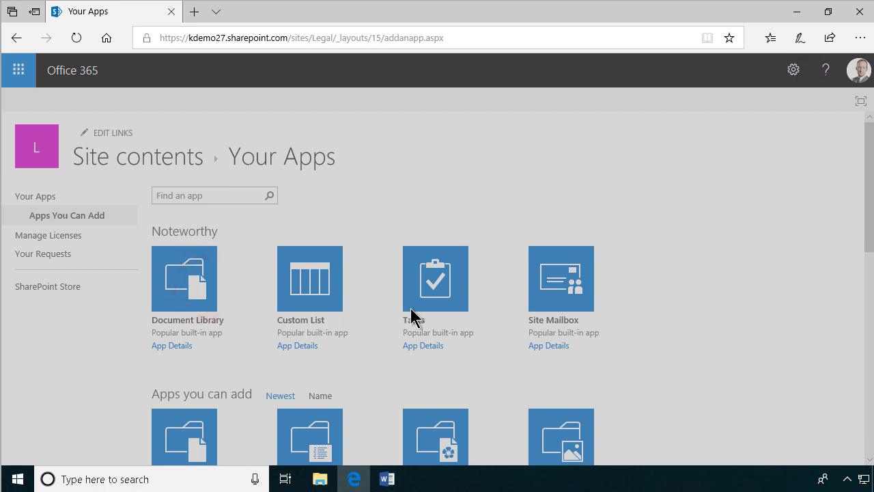
text(Cont)
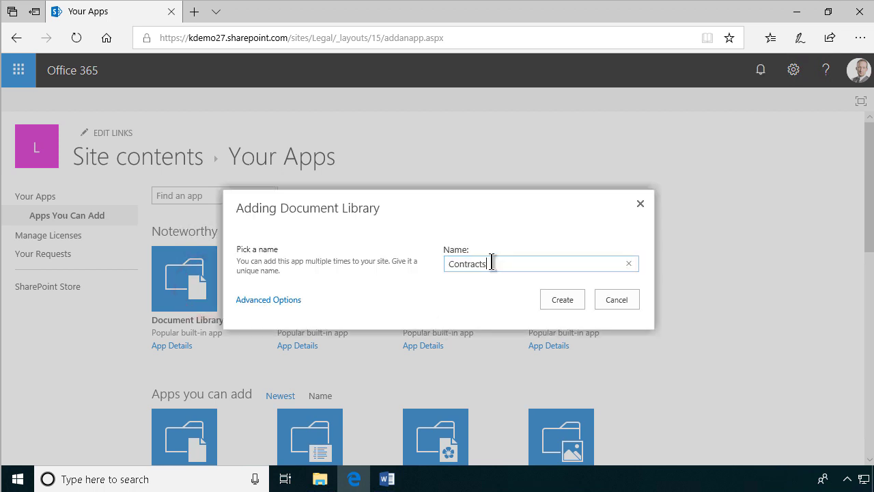
text(racts)
key(Return)
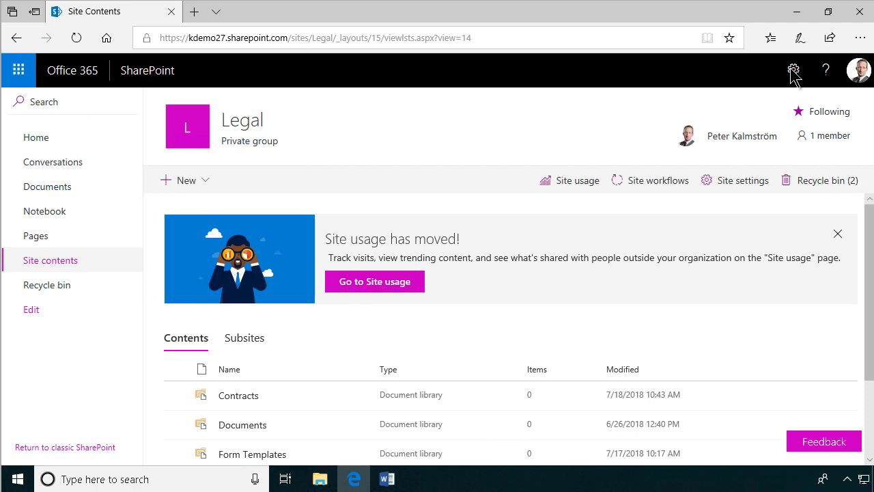
- Go to the Site content types gallery through site settings and start a new content type
click(792, 71)
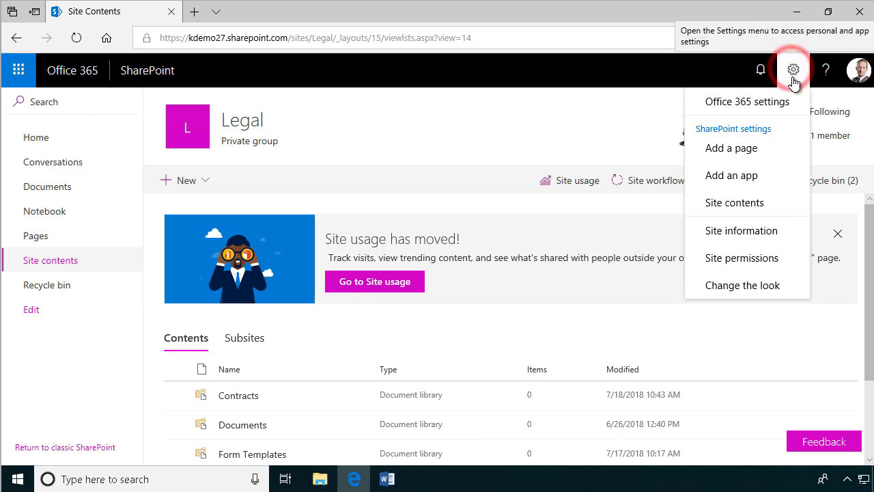
click(760, 232)
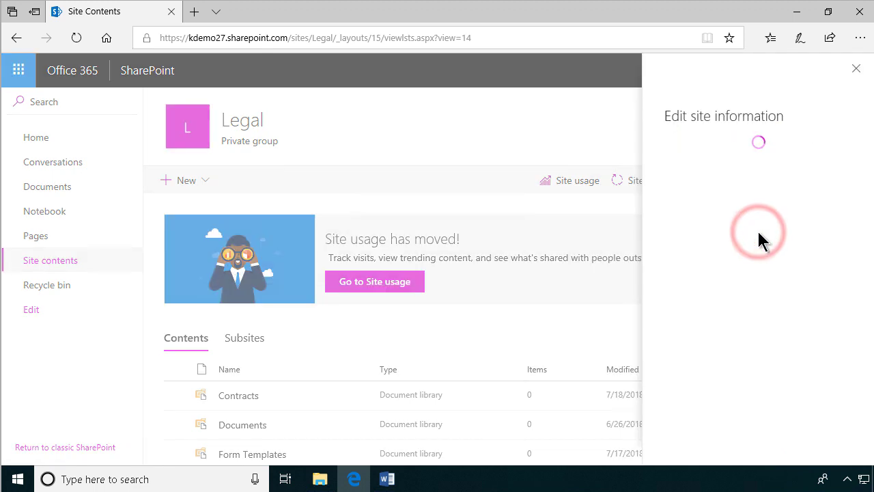
scroll(754, 383, down, 1)
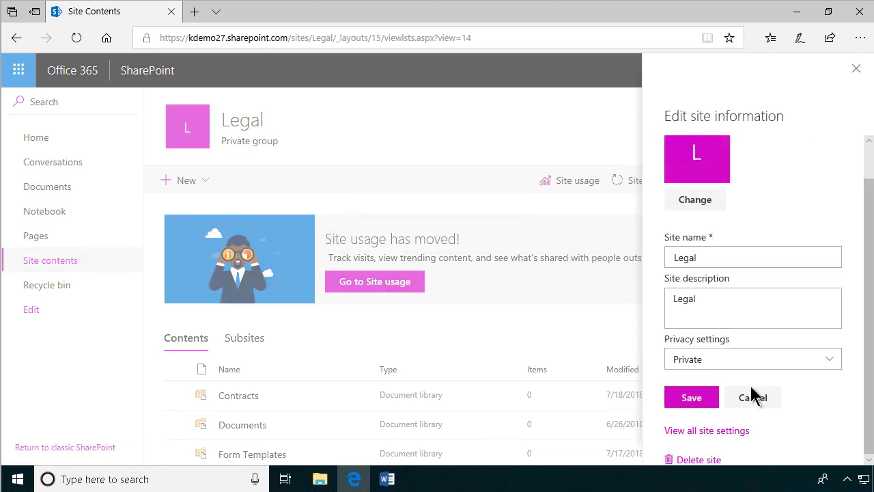
click(710, 431)
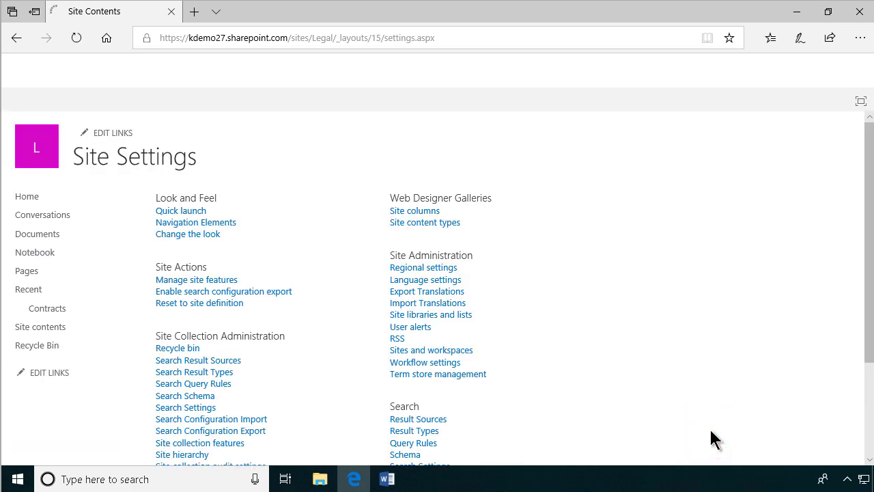
click(435, 228)
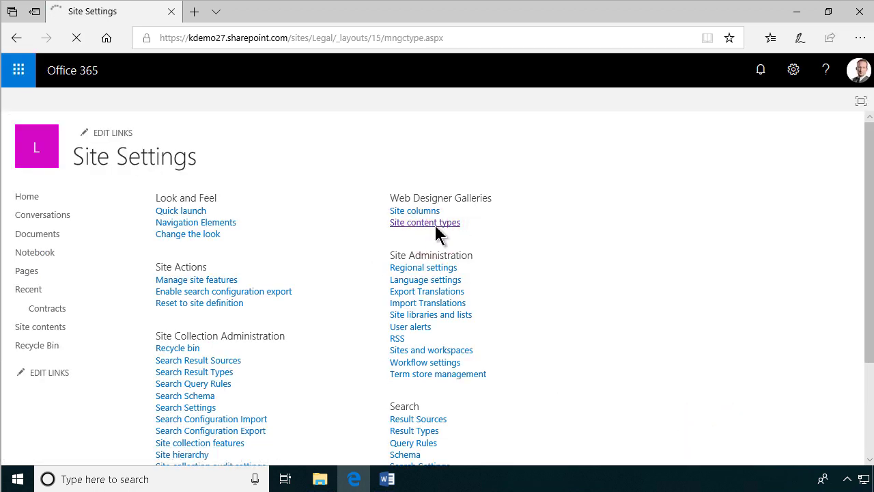
click(177, 203)
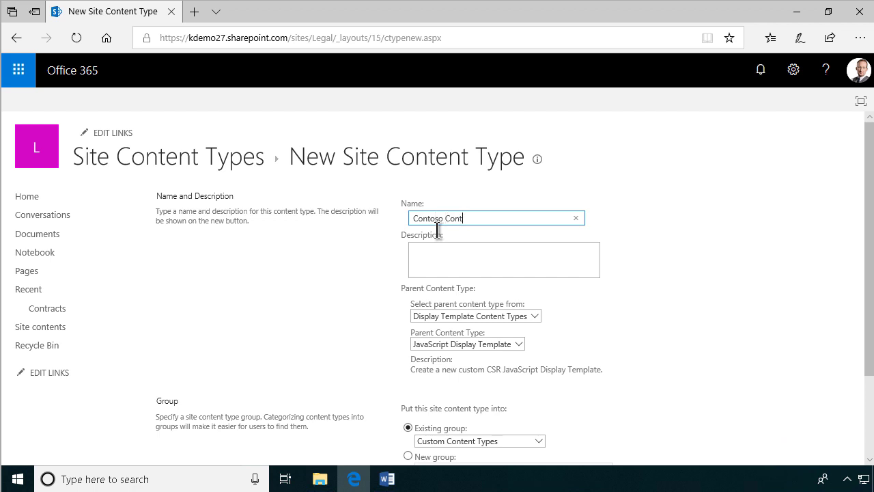
- Base the content type on Document, place it in a new Contoso group, and create it
click(523, 316)
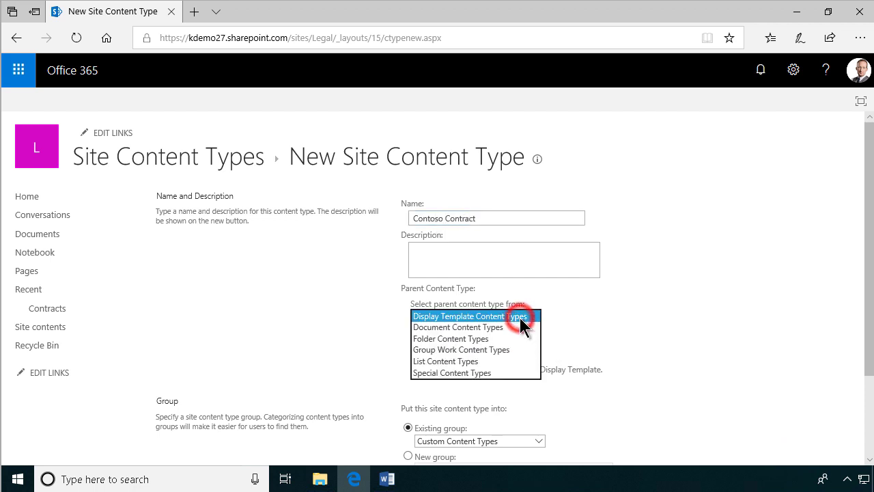
click(474, 334)
click(481, 346)
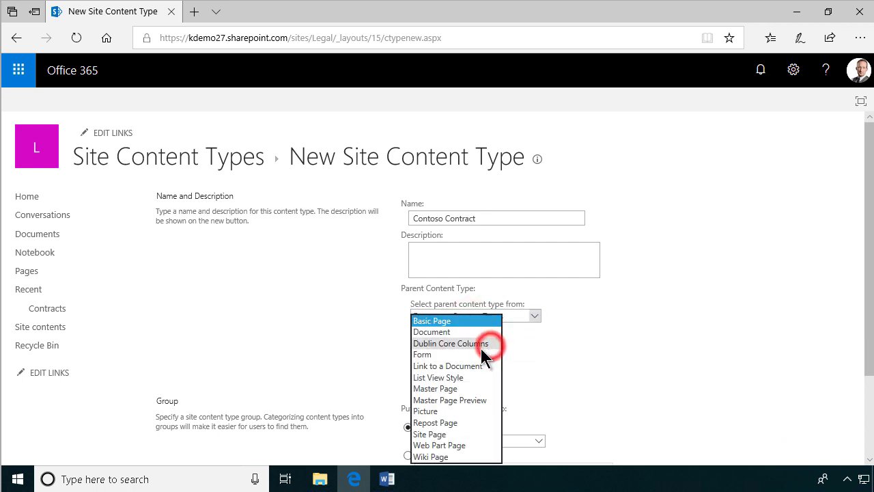
click(431, 333)
click(639, 341)
scroll(639, 361, down, 2)
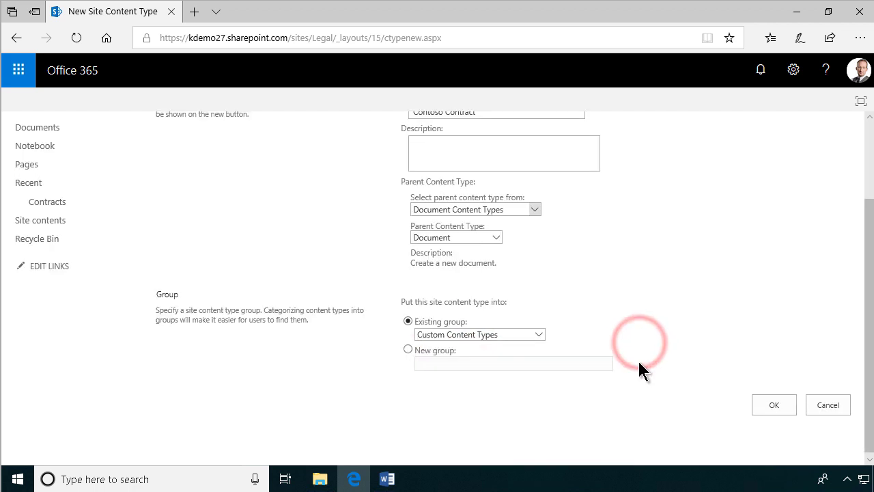
click(409, 350)
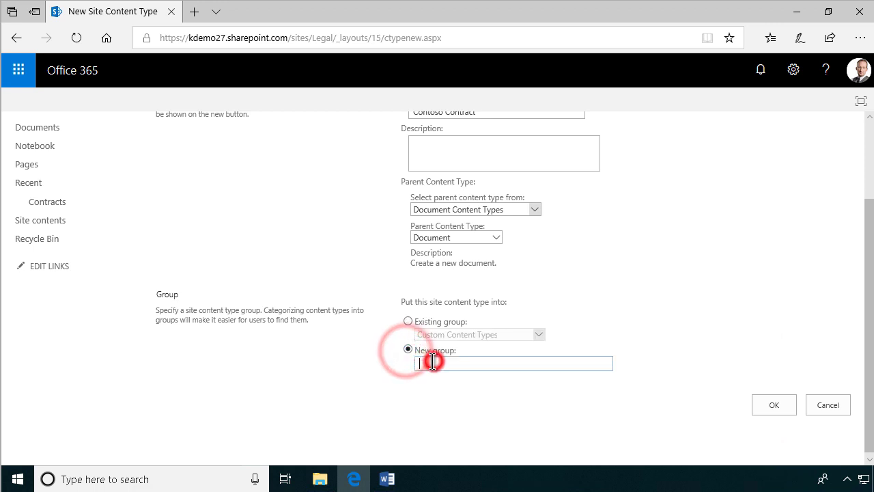
click(433, 362)
text(Co)
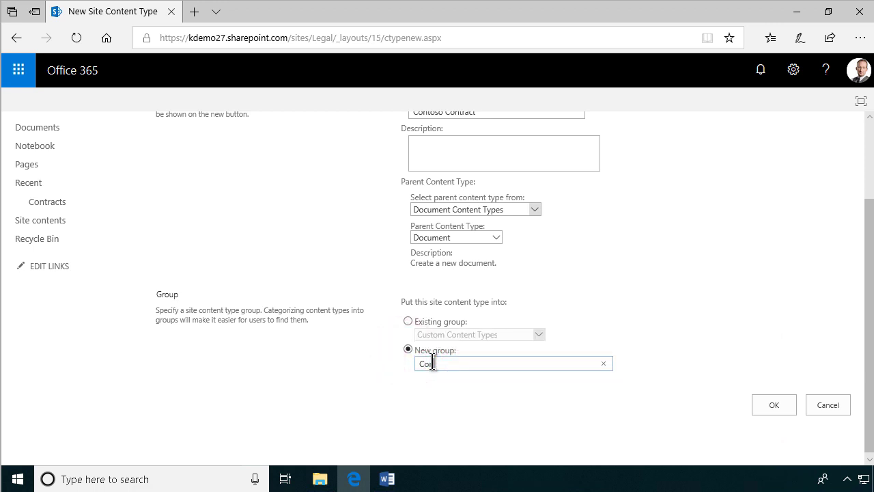
text(ntoso)
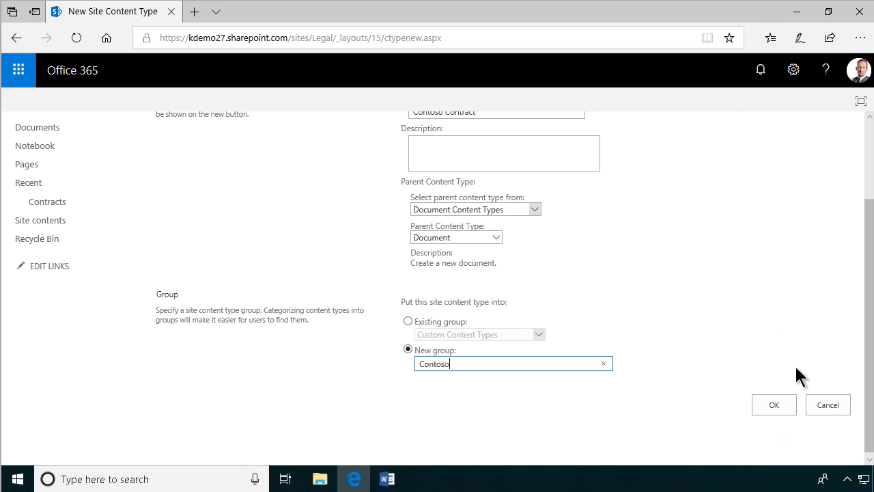
click(765, 405)
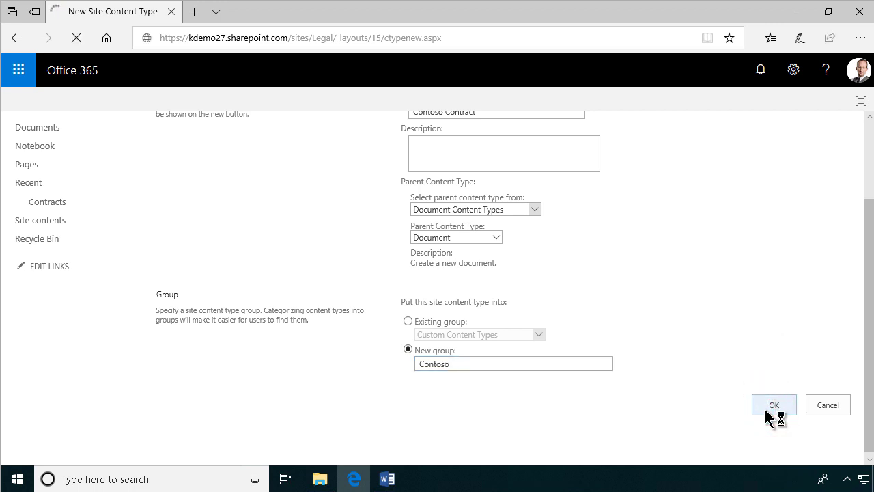
- Dock the browser and the requirements document side by side
key(super+Left)
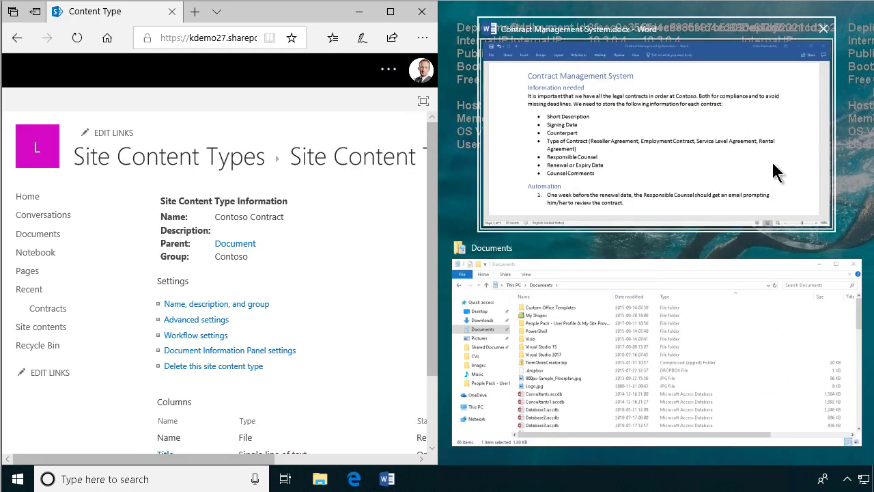
click(738, 156)
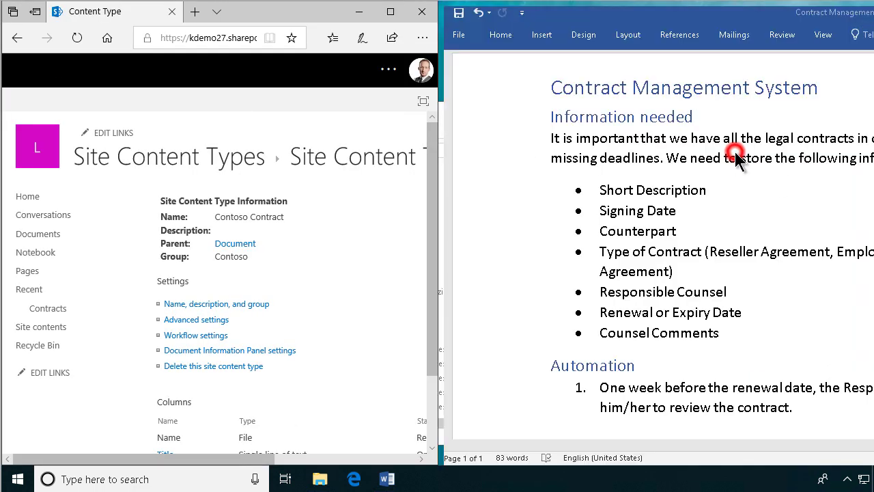
click(344, 321)
scroll(344, 319, down, 1)
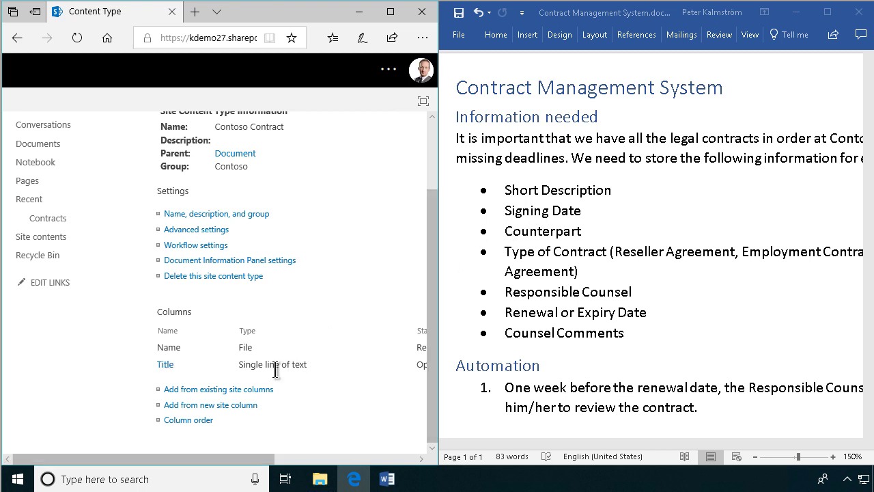
- Add a Signing Date date column defaulting to Today's Date to the content type
click(207, 406)
text(Signi)
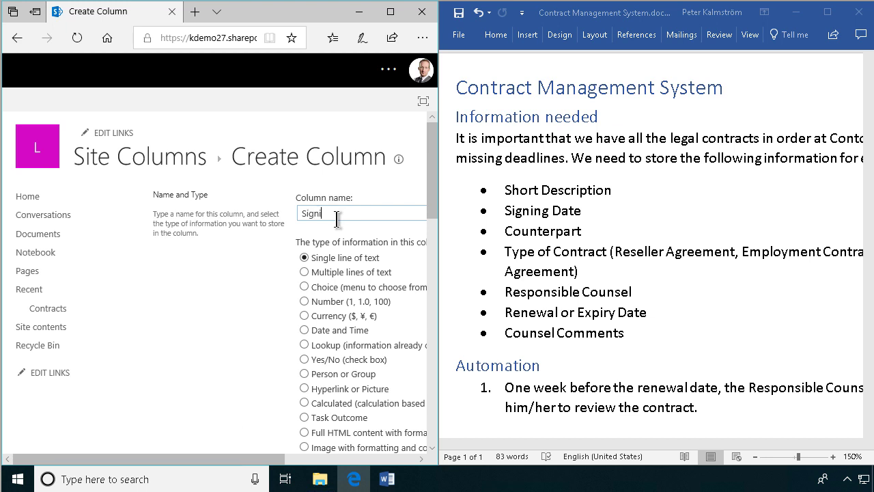
text(ng Date)
click(305, 330)
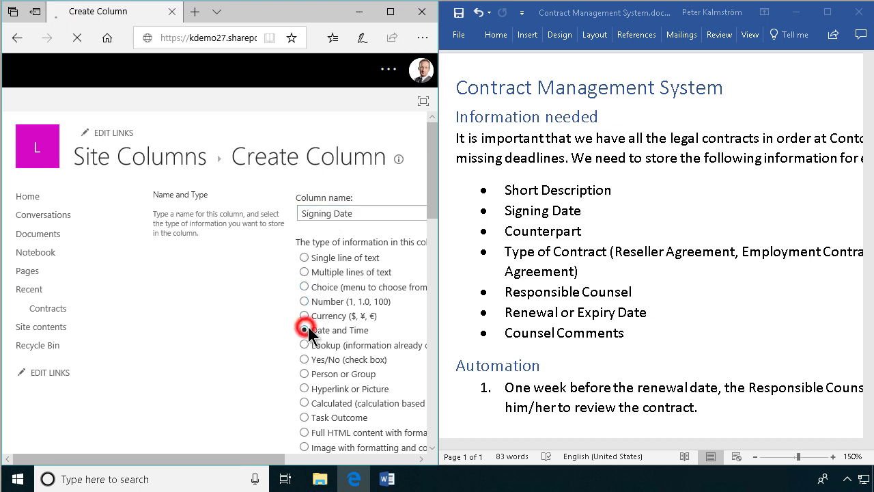
click(431, 188)
drag(431, 194, 447, 359)
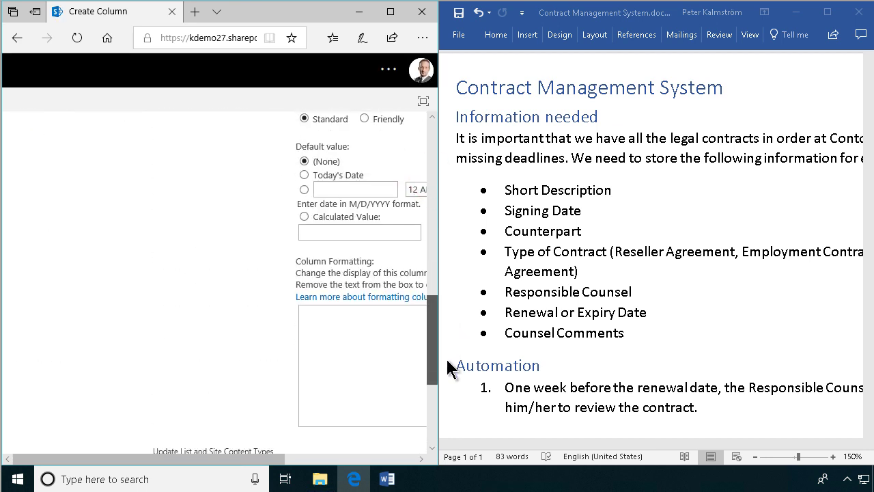
click(304, 175)
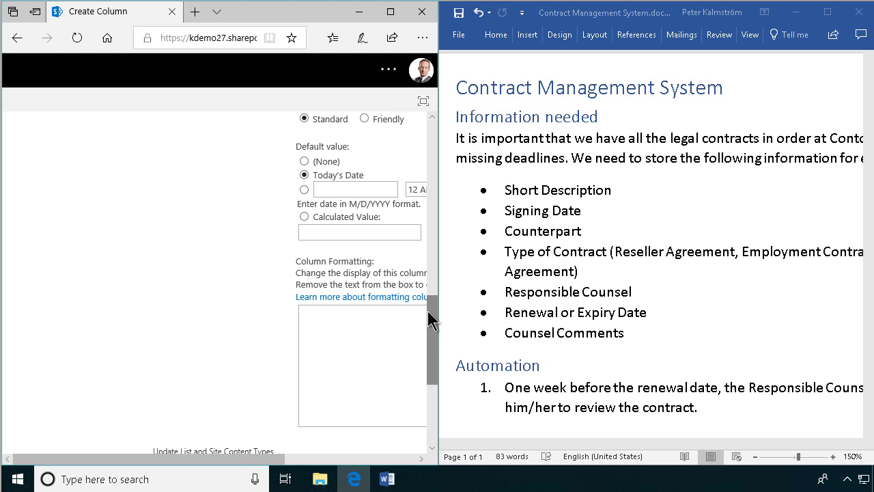
drag(431, 319, 432, 377)
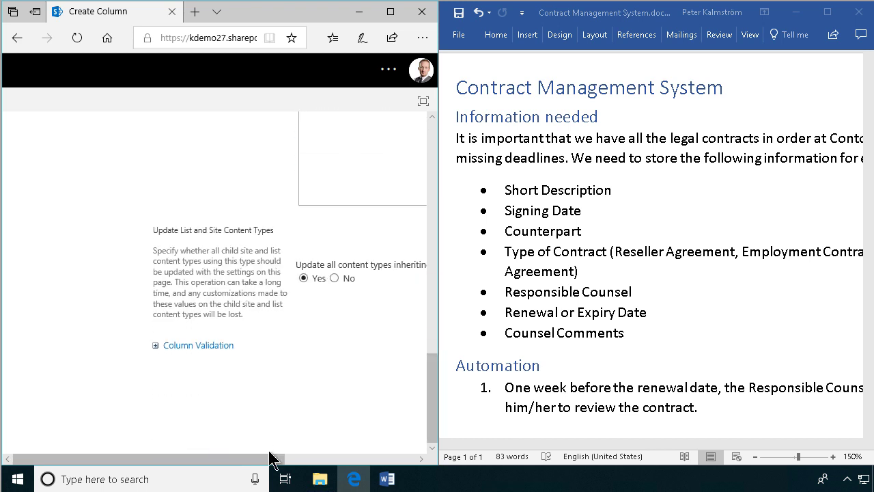
drag(268, 457, 401, 459)
click(347, 378)
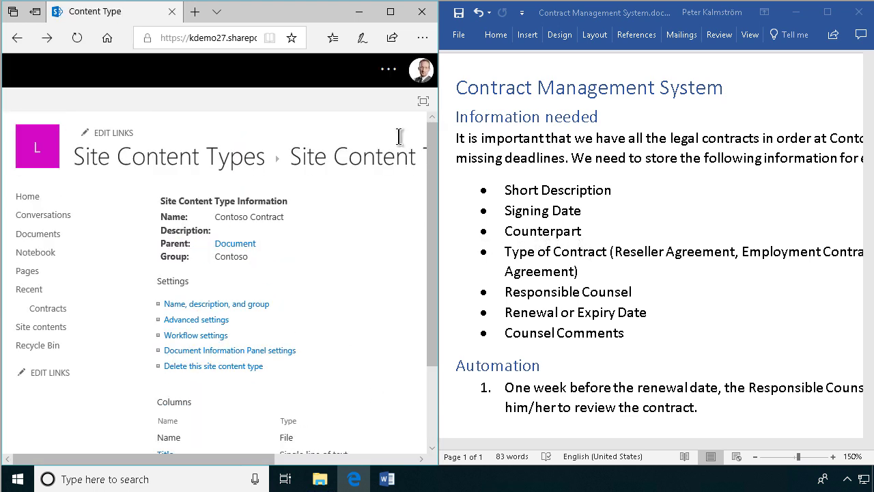
- Maximize the browser and create a custom list named Counterparts
click(390, 12)
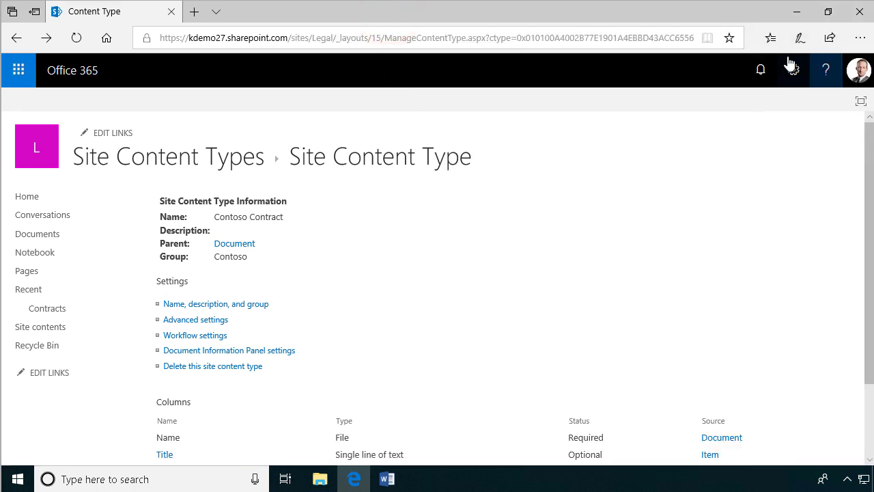
click(793, 69)
click(748, 158)
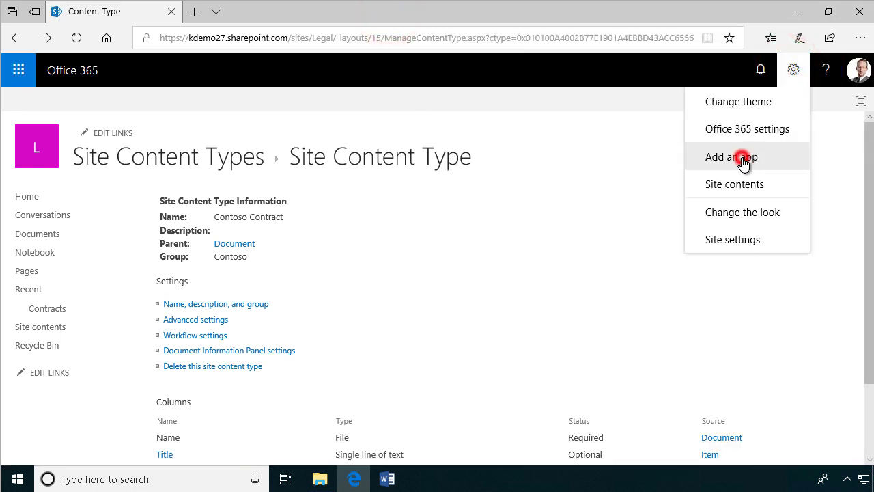
click(314, 283)
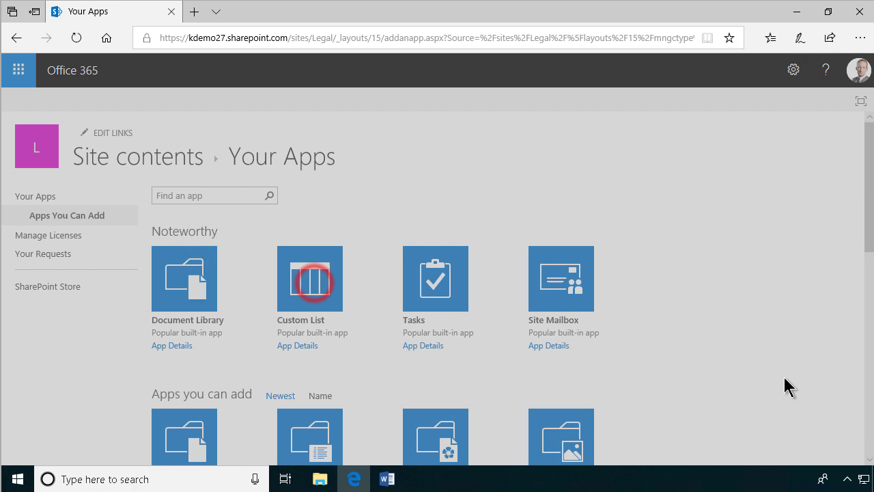
text(Cou)
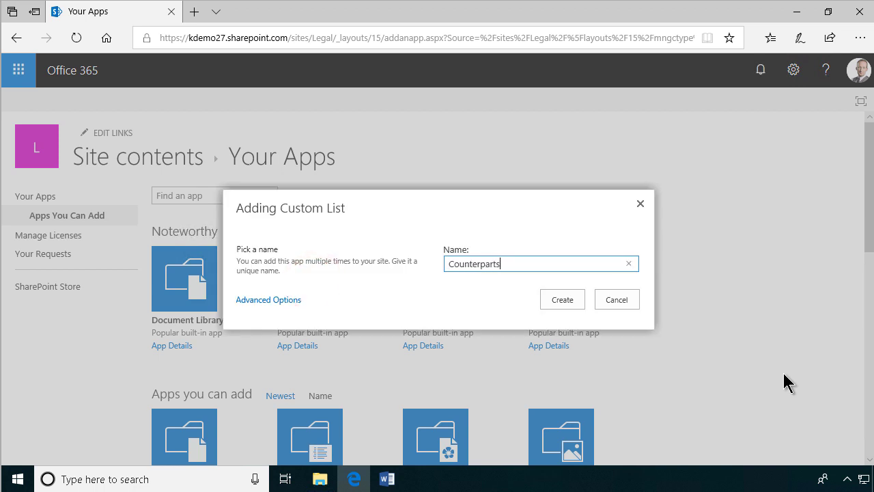
text(nterparts)
key(Return)
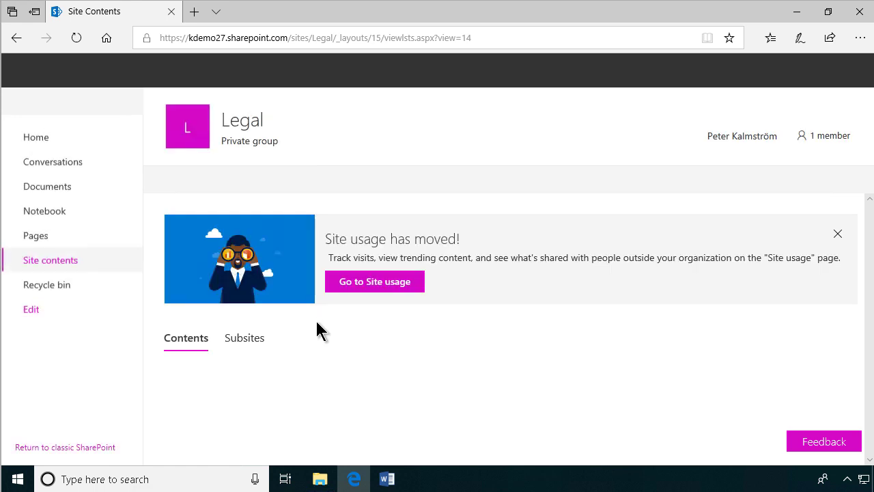
- Open the Counterparts list and quick-edit in the titles SAAB, Volvo and IKEA
scroll(276, 381, down, 1)
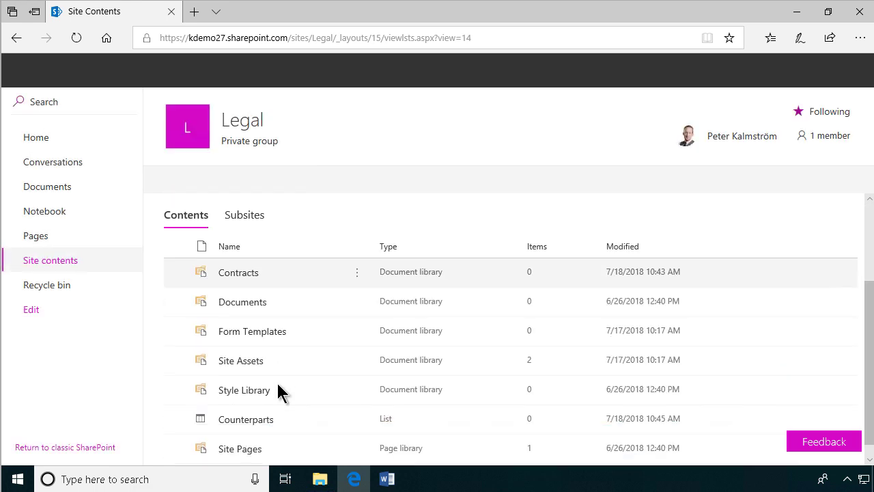
click(254, 419)
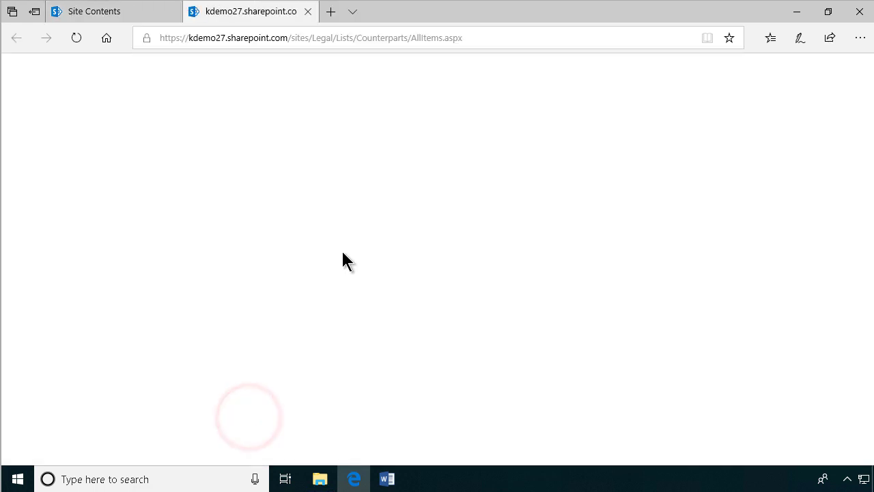
click(245, 180)
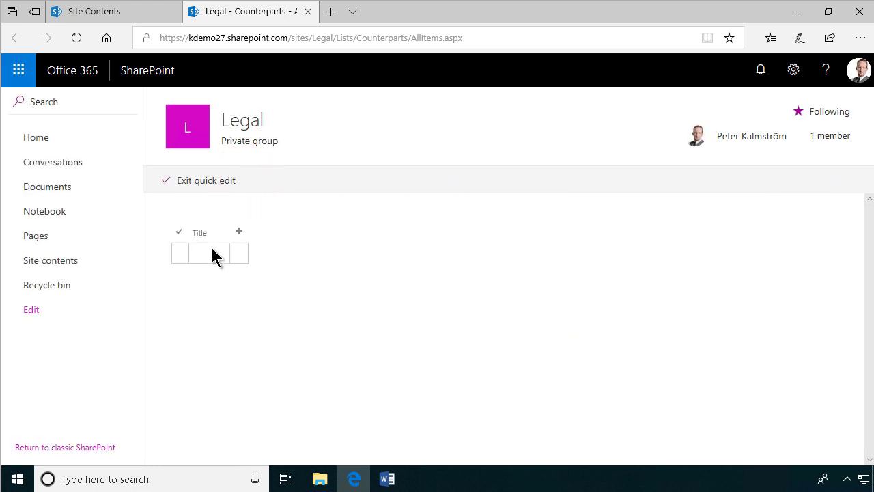
click(212, 254)
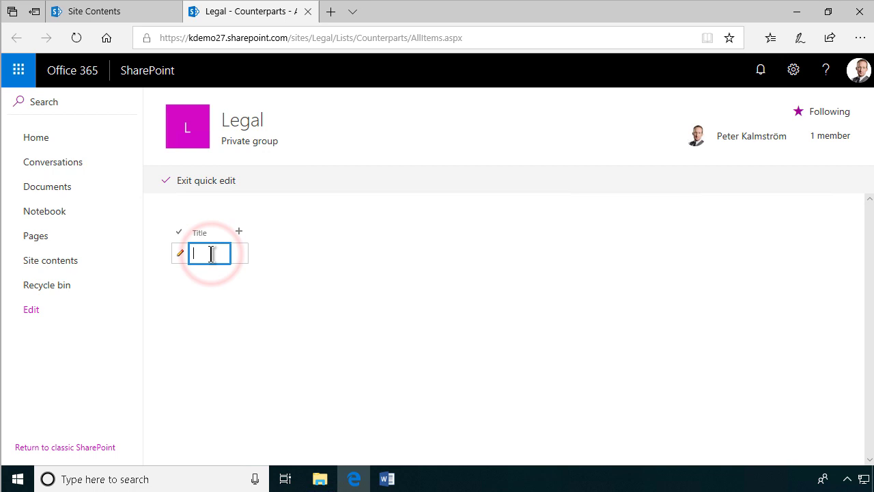
text(SAAR)
key(Return)
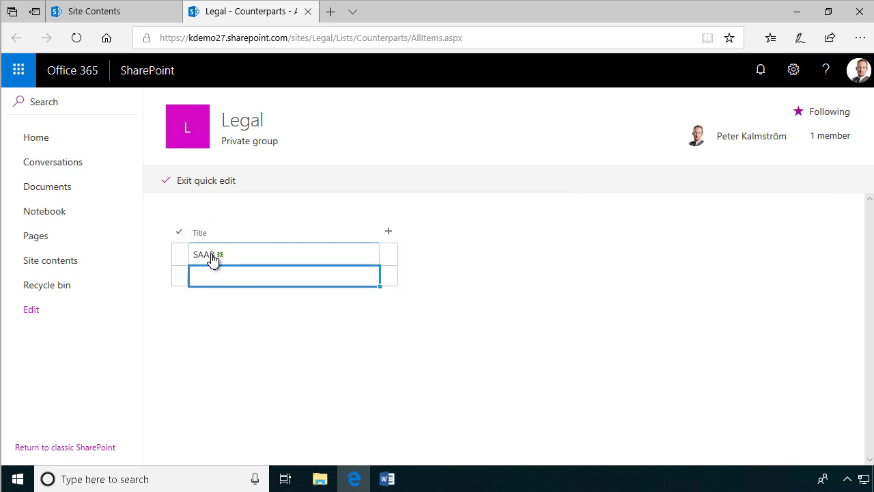
text(Volvo)
key(Return)
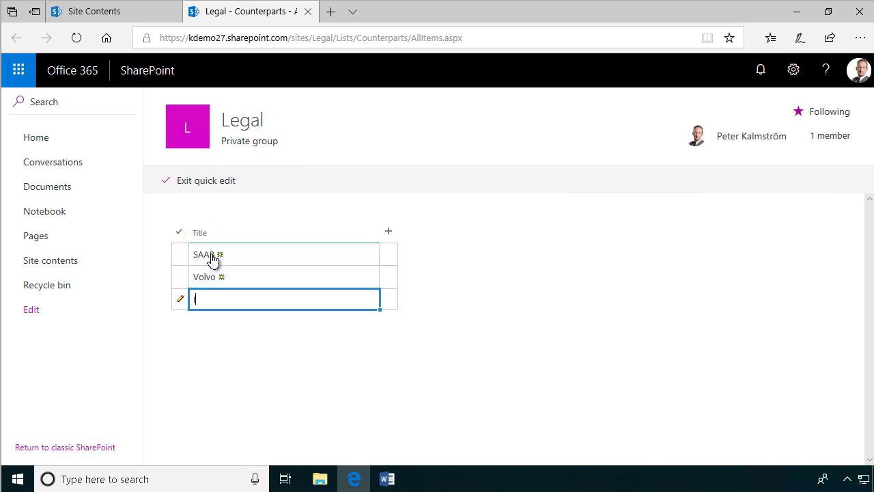
key(Return)
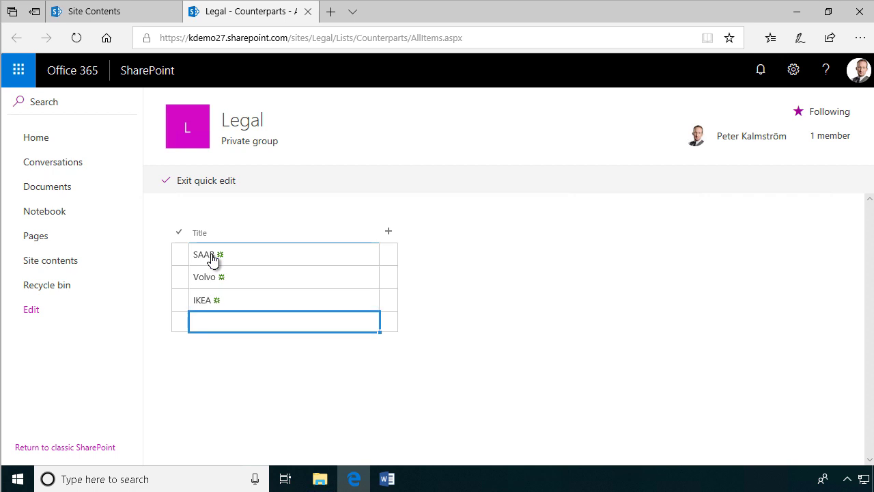
- Exit quick edit and go to the Site content types gallery in site settings
click(167, 182)
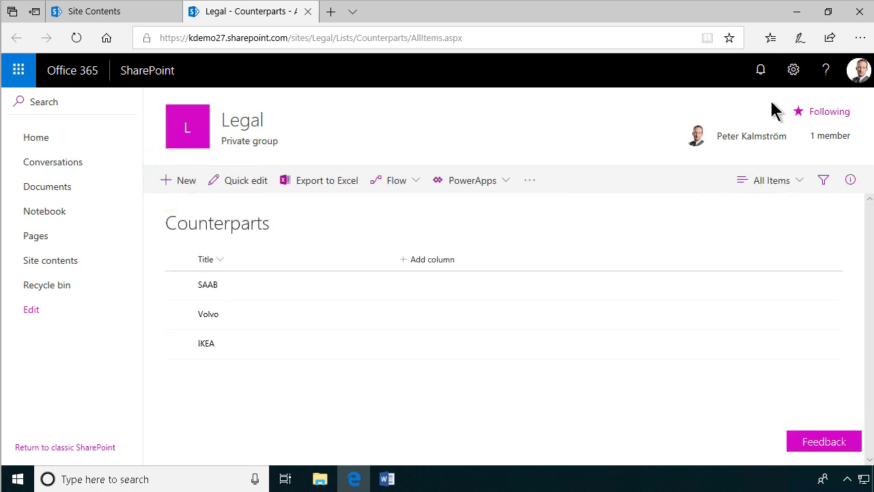
click(802, 76)
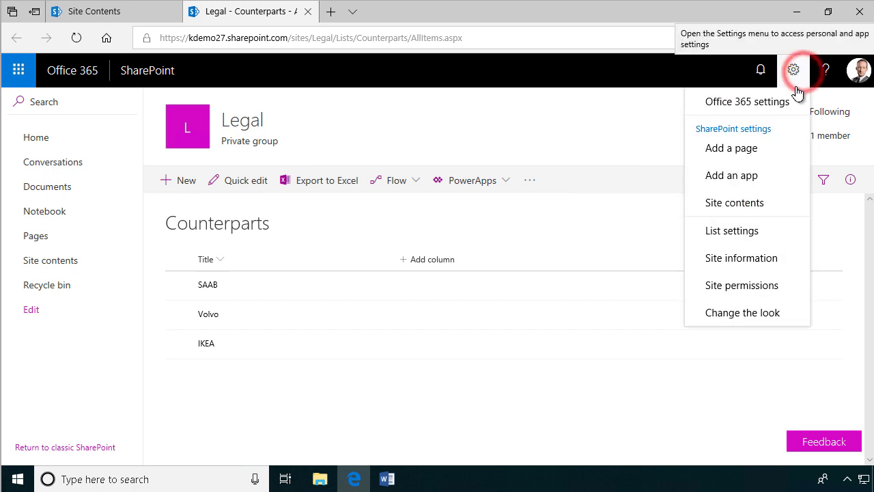
click(757, 260)
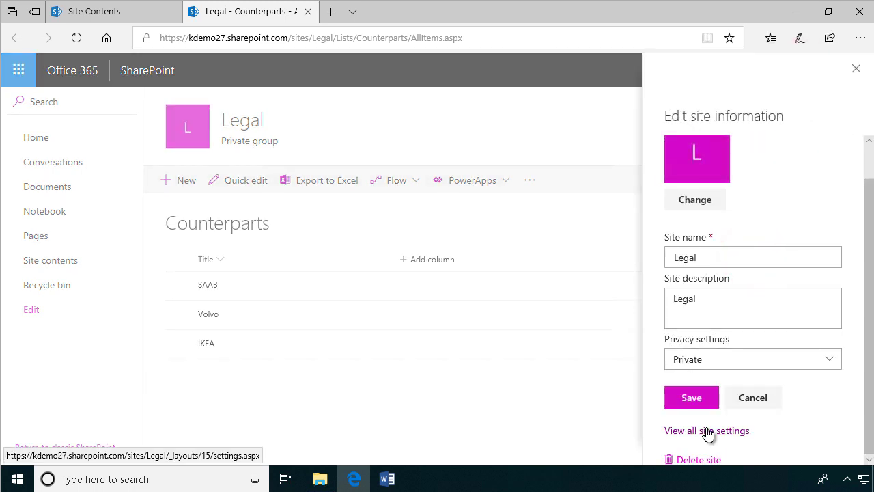
click(710, 431)
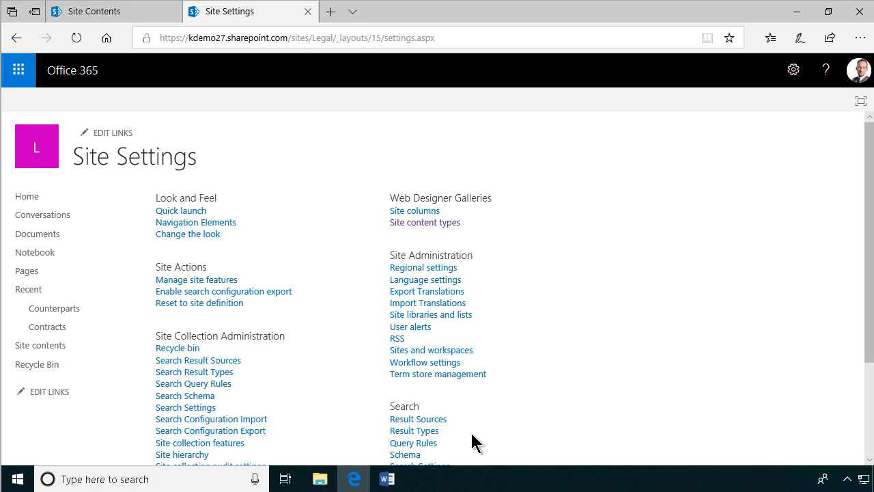
click(429, 226)
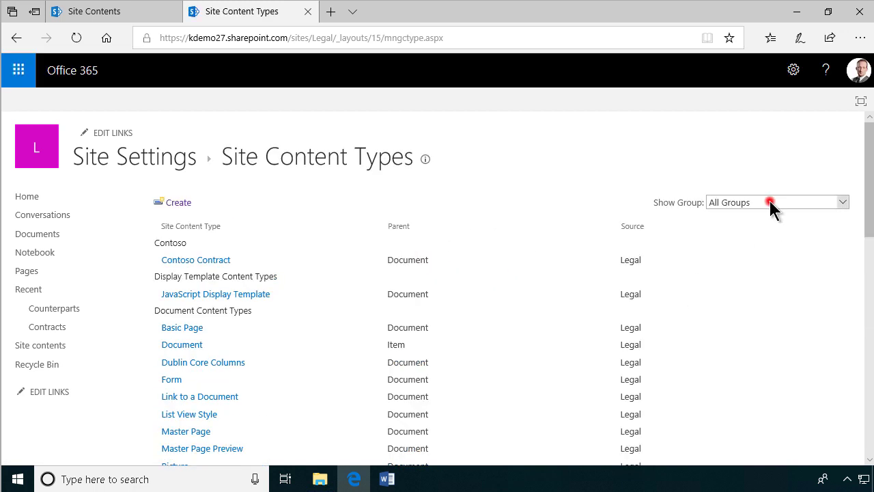
- Filter the gallery to the Contoso group and open Contoso Contract
click(771, 203)
click(751, 213)
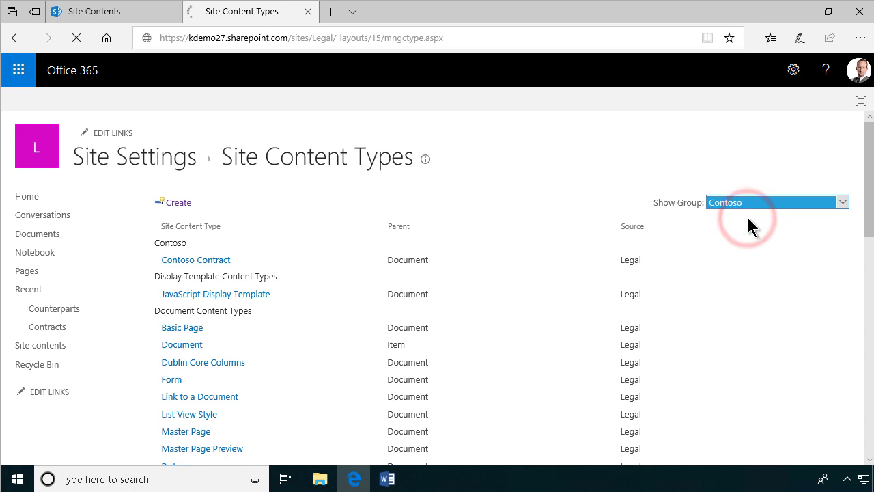
click(210, 260)
scroll(249, 401, down, 2)
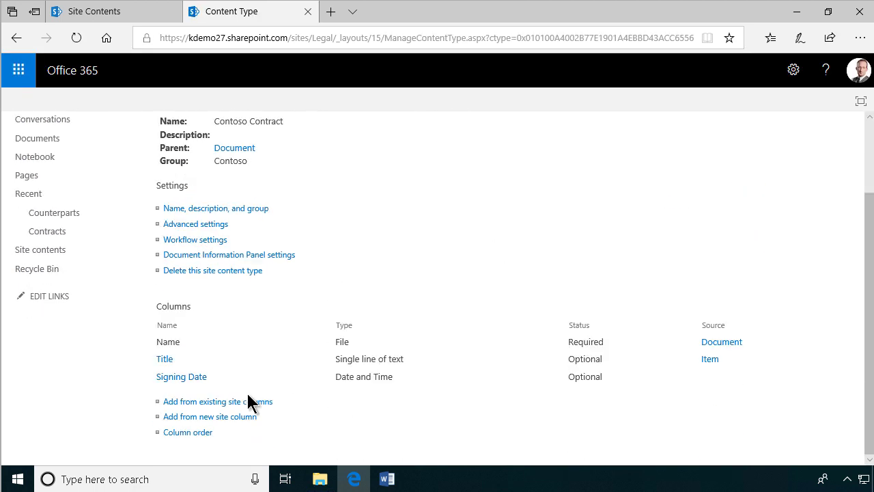
- Start a new site column named Counterpart of type Lookup
click(207, 423)
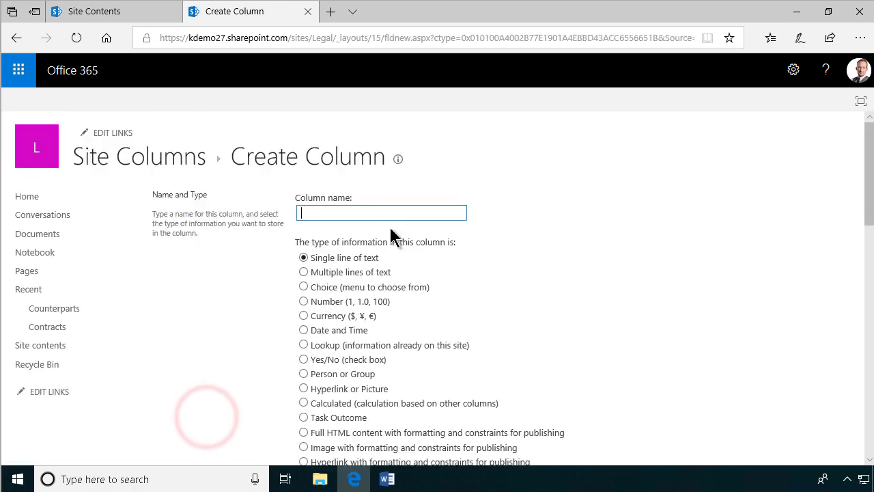
text(Counterpart)
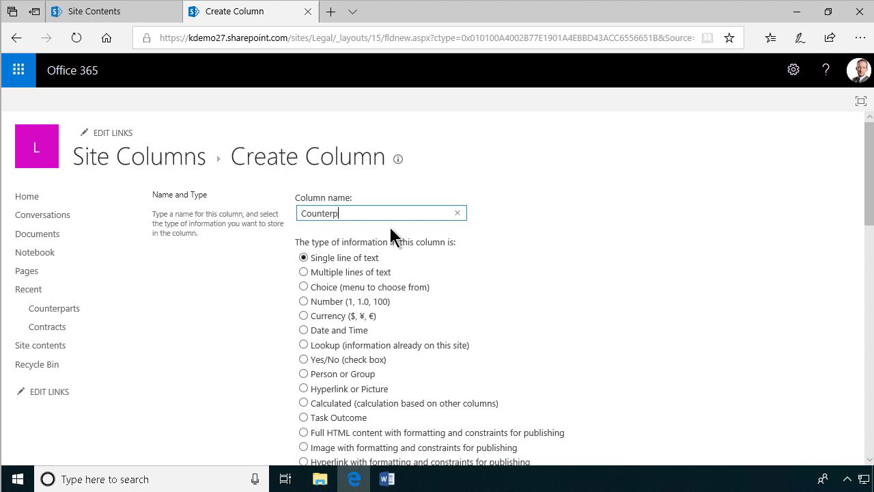
click(304, 346)
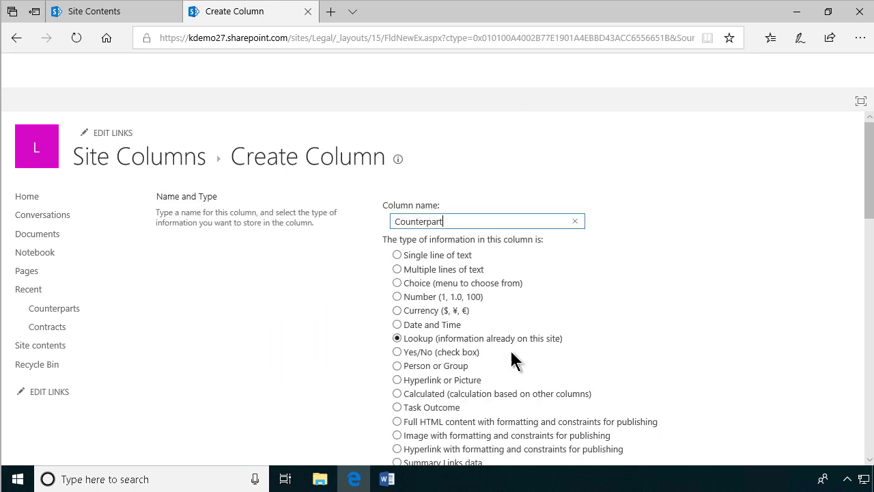
scroll(603, 360, down, 3)
- Put the Counterpart column in a new Contoso group, looking up the Counterparts list
click(472, 354)
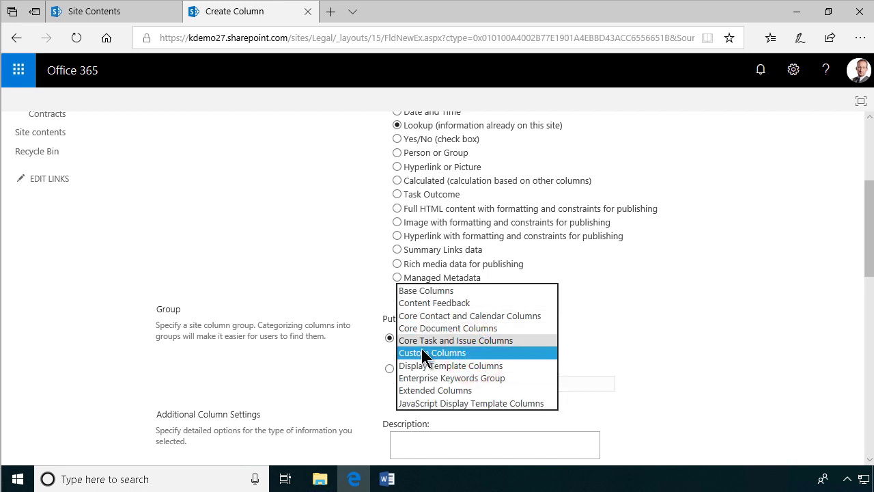
click(422, 351)
click(390, 369)
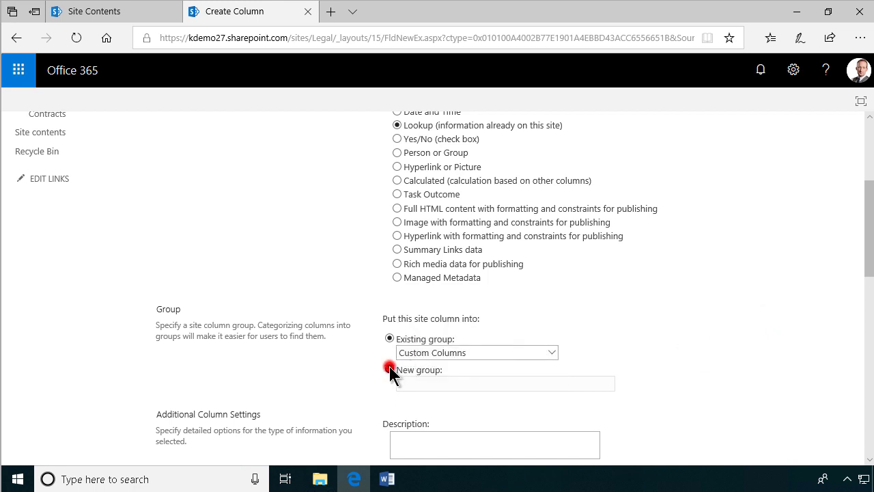
click(429, 384)
text(Contoso)
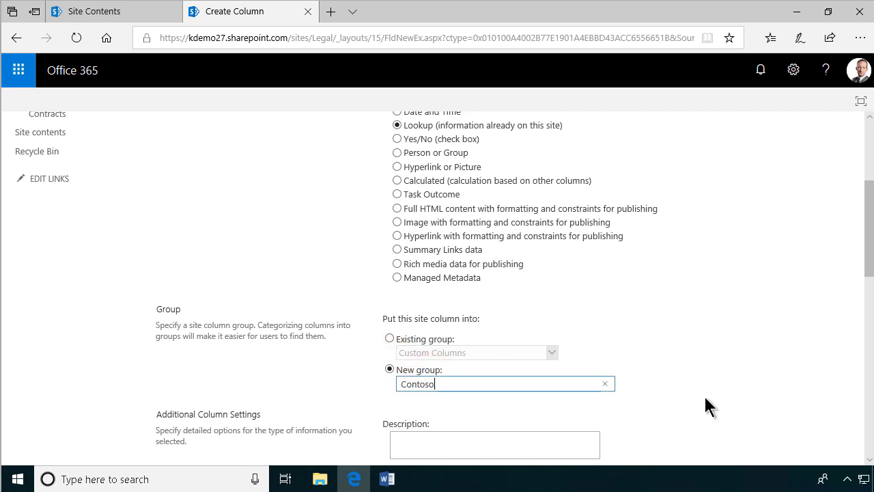
scroll(704, 395, down, 5)
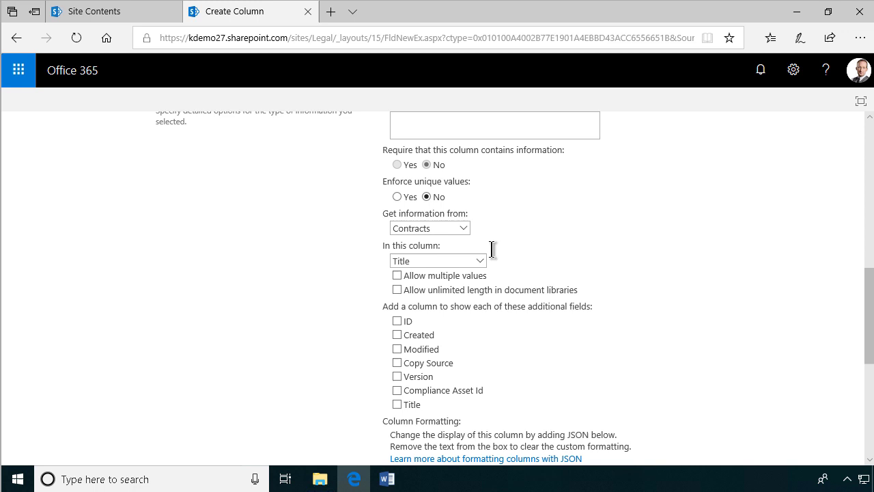
click(454, 230)
click(431, 238)
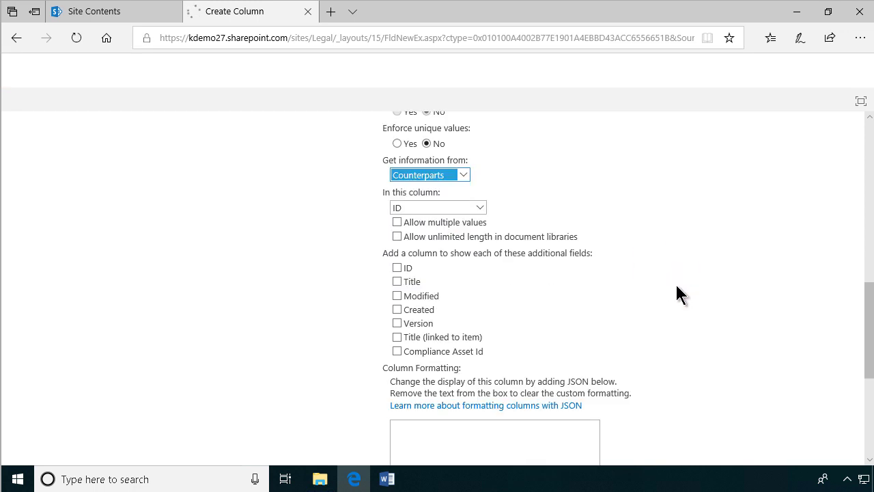
scroll(763, 411, down, 4)
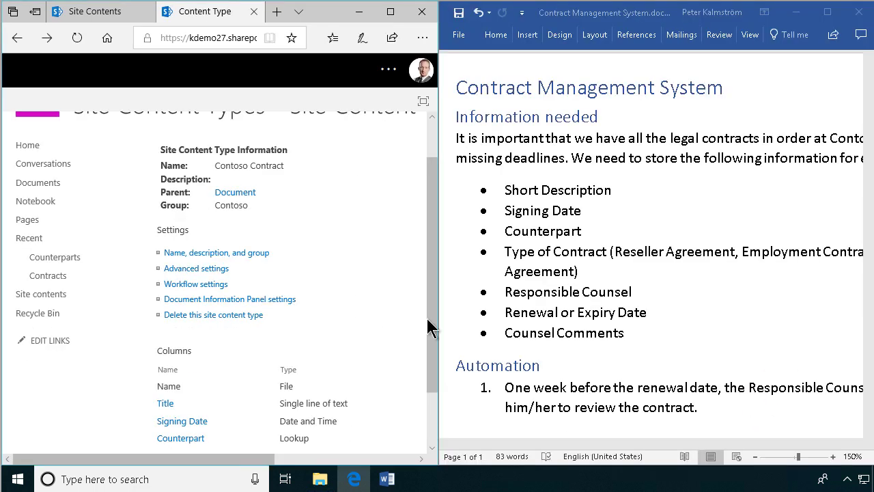
- Start a new Type of Contract choice column in the Contoso group
drag(430, 328, 431, 390)
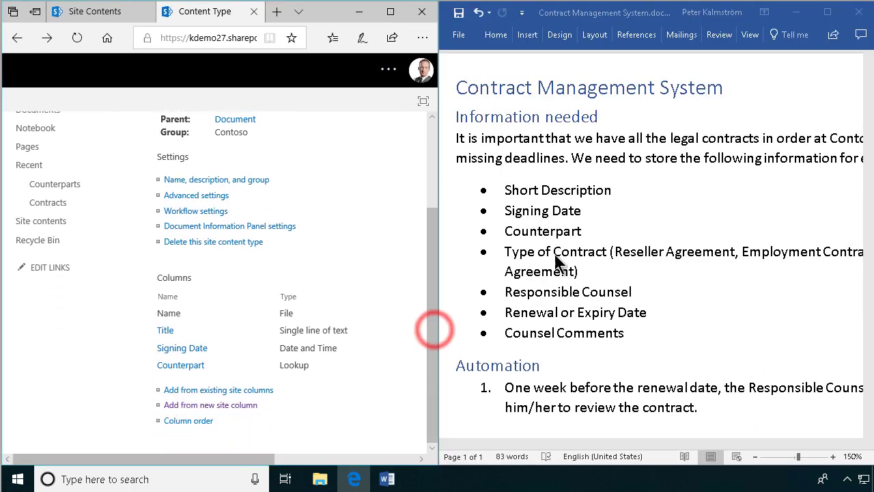
click(190, 407)
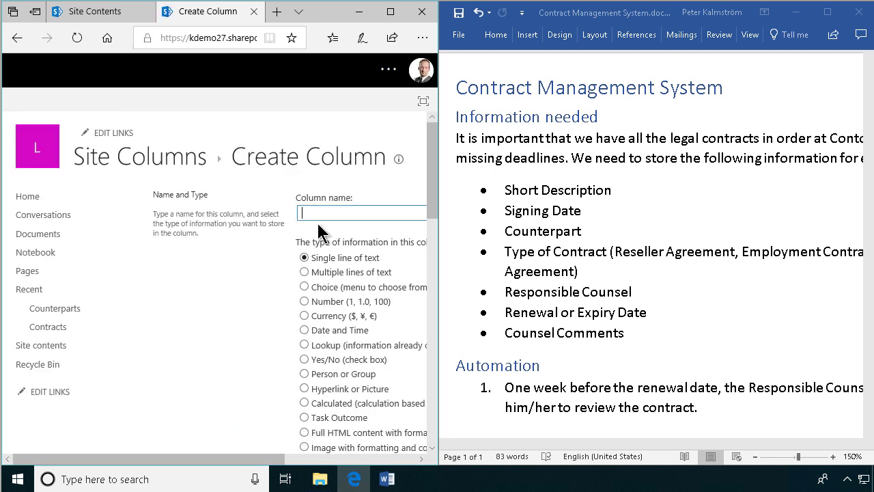
text(Type of Contract)
scroll(375, 252, down, 2)
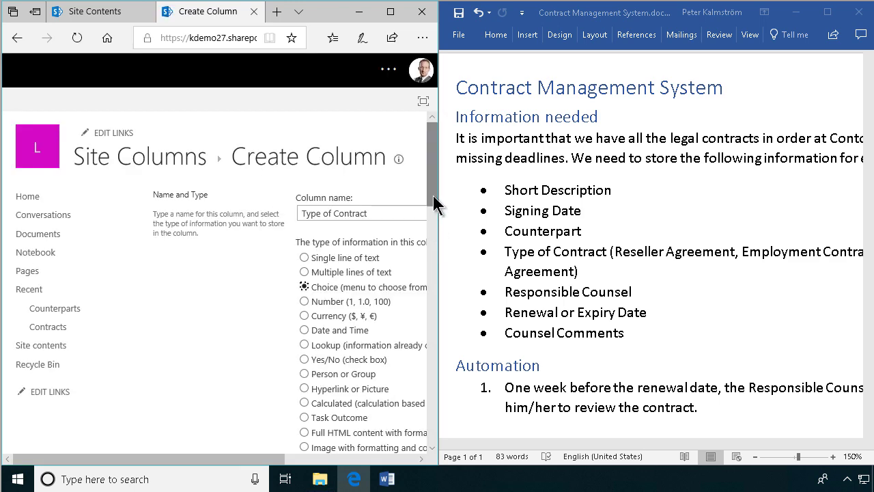
drag(433, 197, 437, 296)
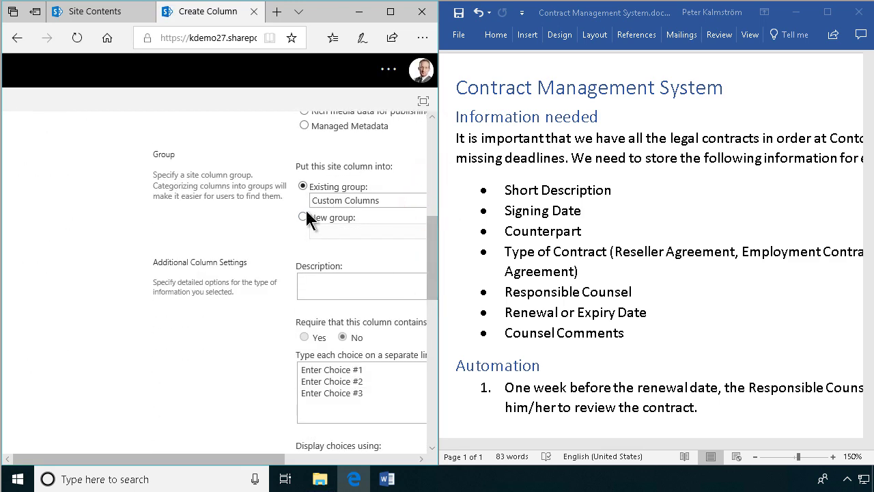
click(367, 201)
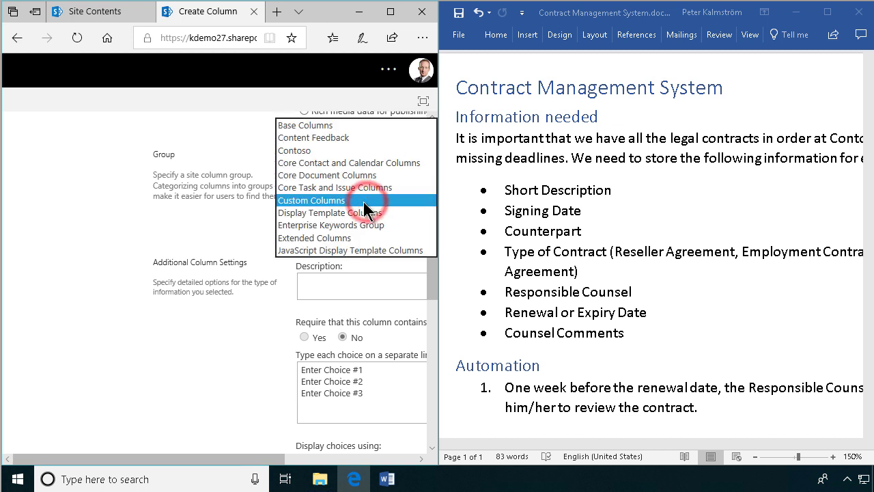
click(299, 146)
- Select the list of contract types in the Word document
drag(433, 248, 436, 273)
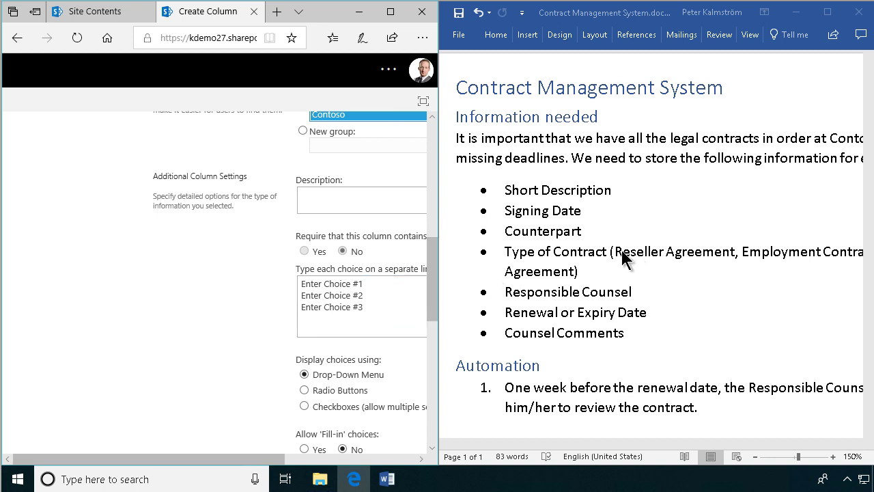
drag(623, 252, 580, 271)
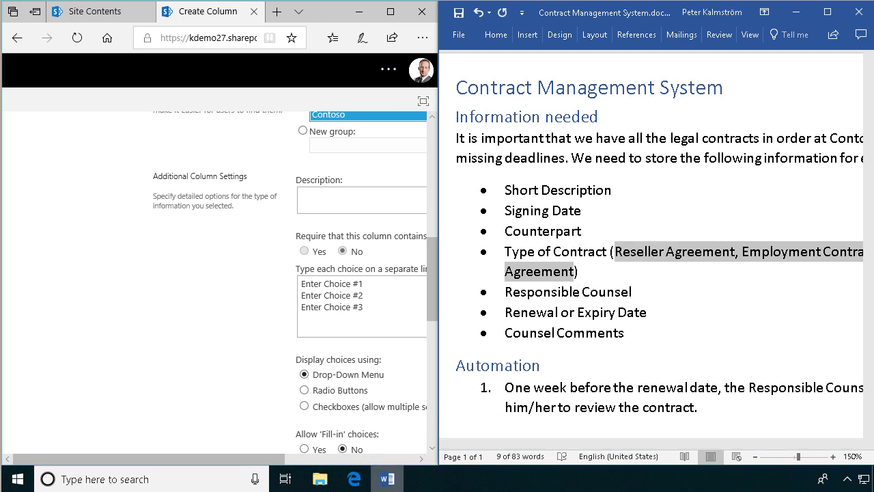
click(24, 484)
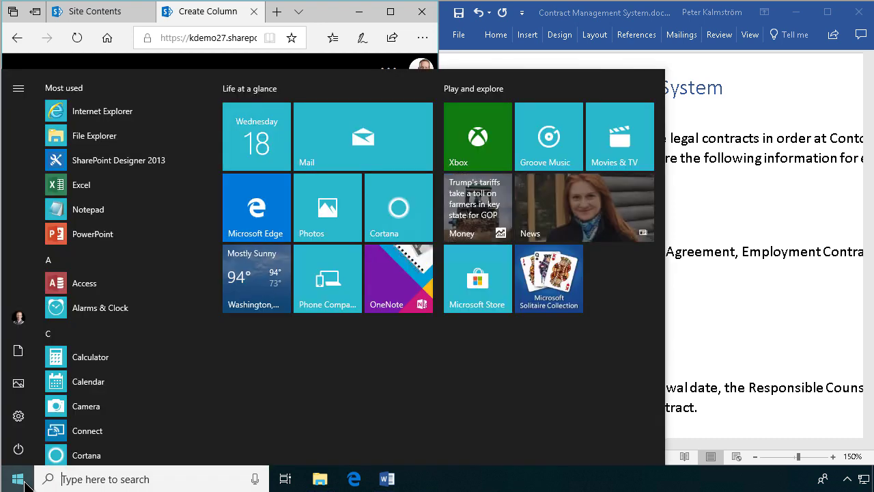
- Paste the contract types into cell A1 of a new blank Excel workbook
click(82, 185)
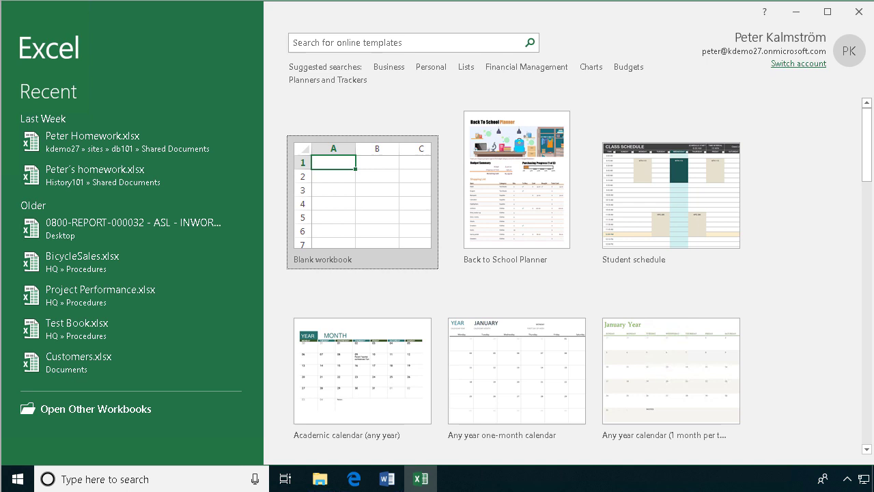
click(339, 195)
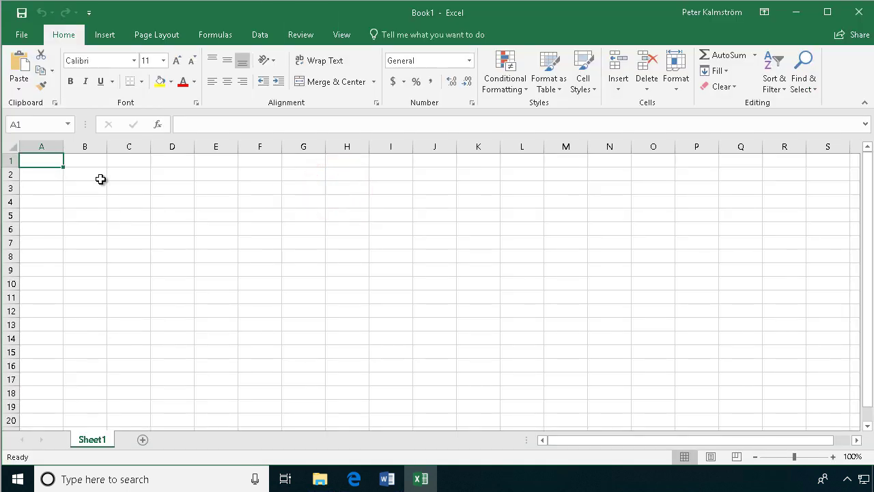
text(Reseller Agreement, Employment Contract, Service Level Agreement, Rental Agreement)
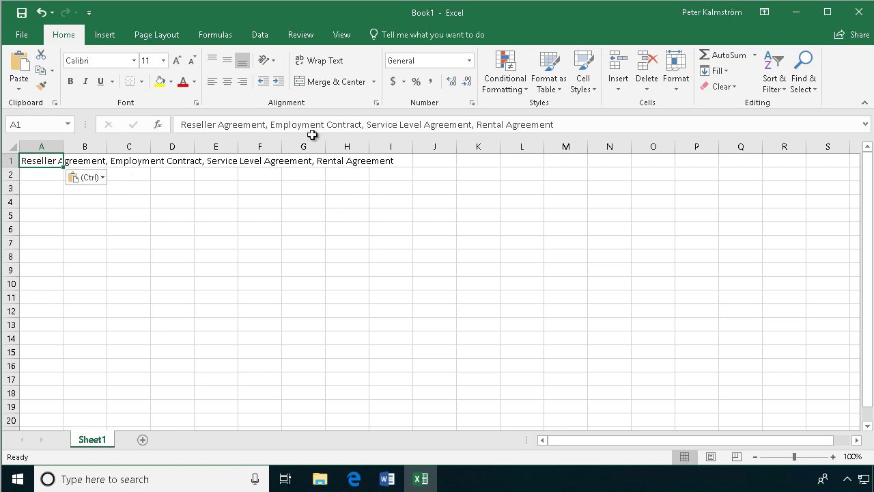
- Split A1 at the commas into A1:D1 with Text to Columns and copy those cells
click(264, 35)
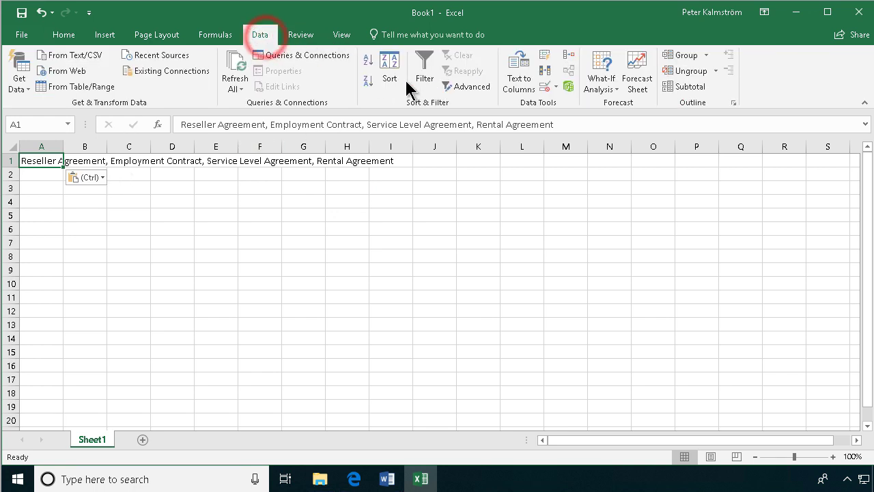
click(521, 78)
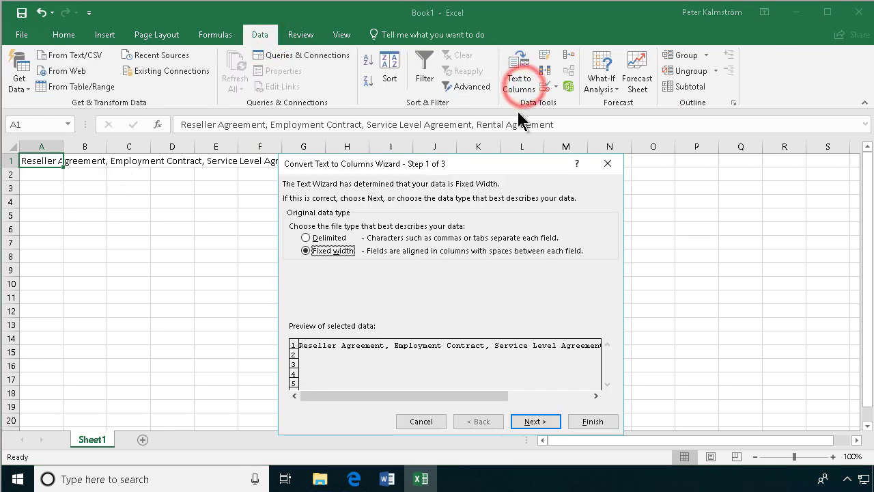
click(316, 239)
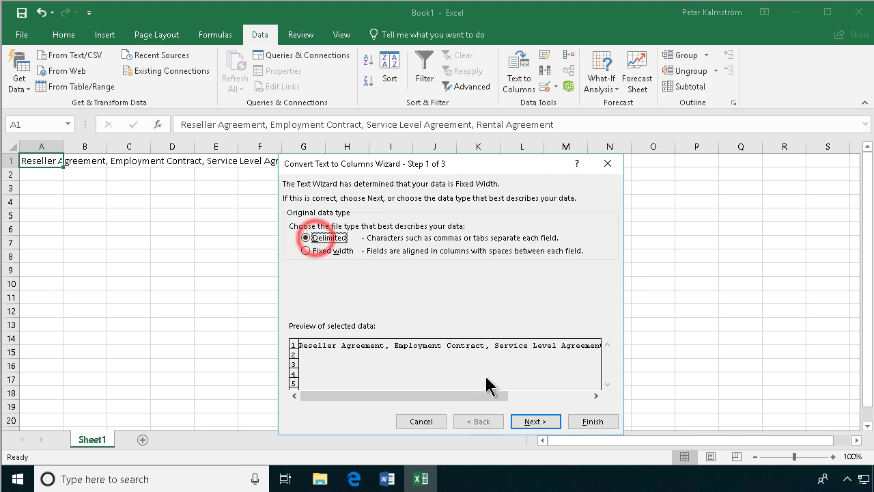
click(533, 422)
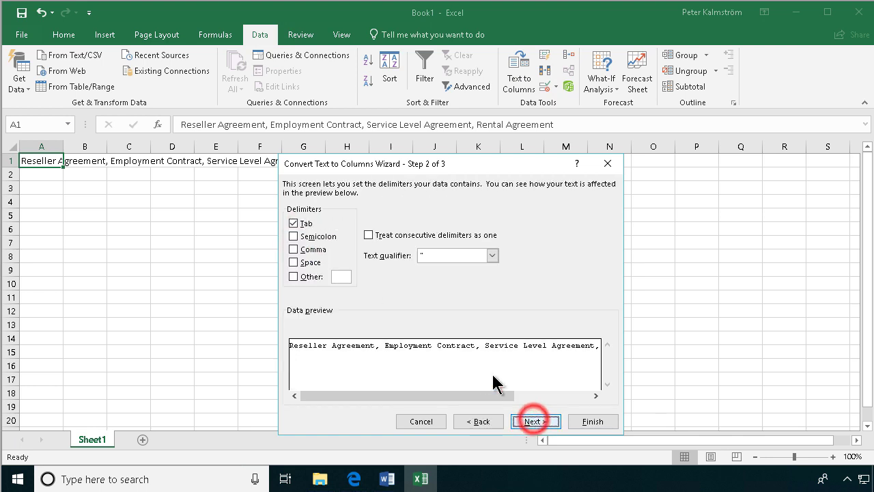
click(293, 249)
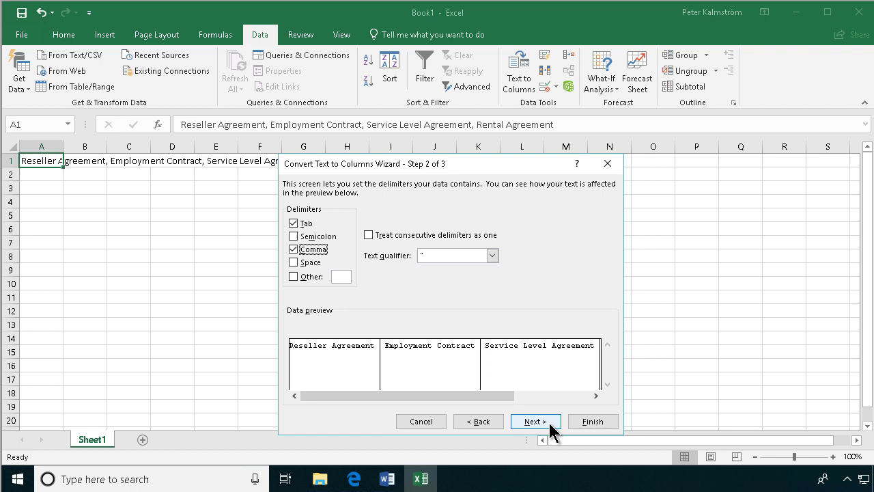
click(594, 422)
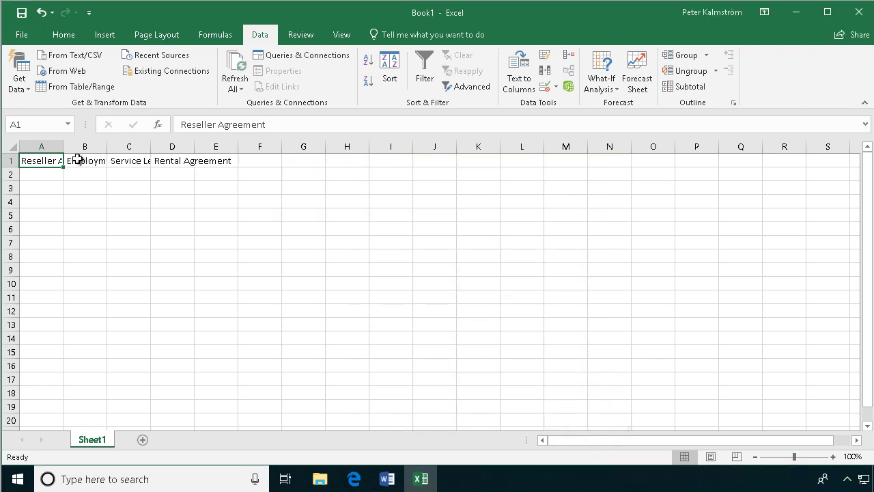
drag(180, 159, 39, 162)
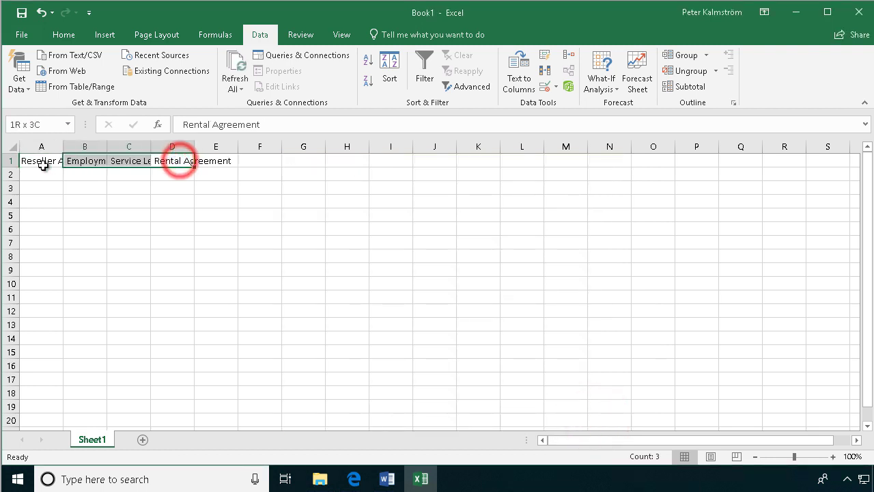
key(ctrl+c)
click(43, 187)
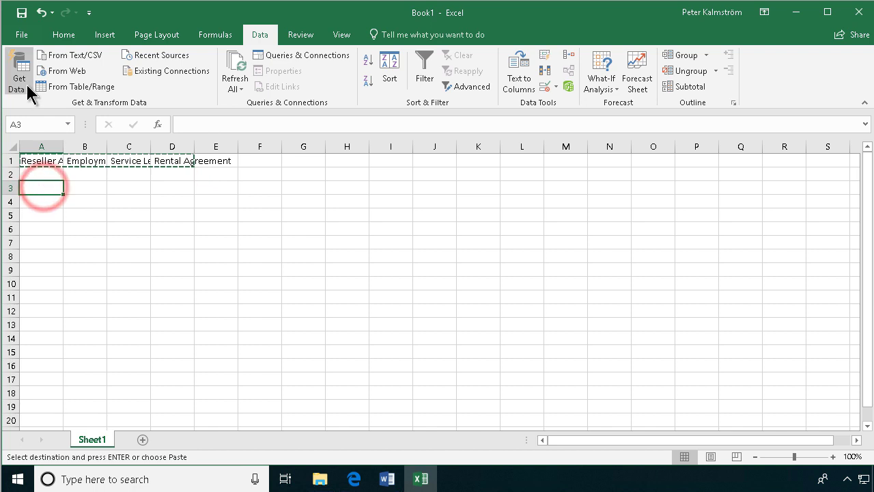
- Paste the copied contract types into A3:A6 using Paste Special with Transpose
click(50, 35)
click(21, 87)
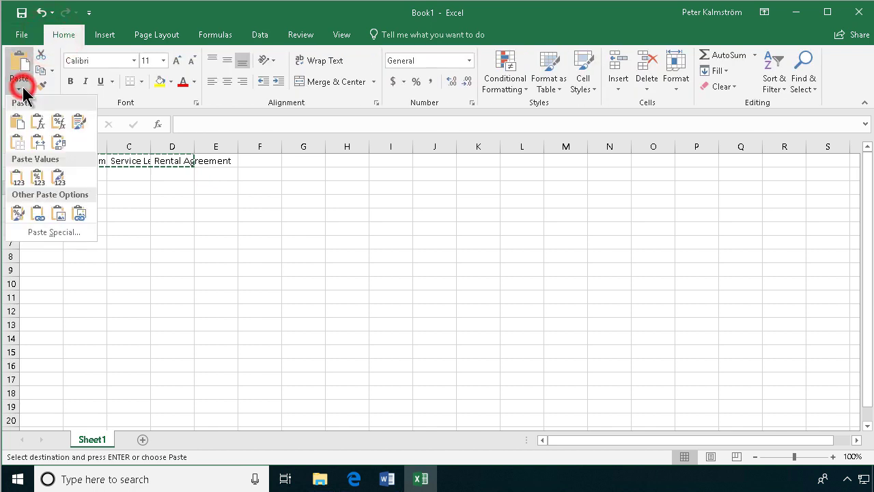
click(67, 239)
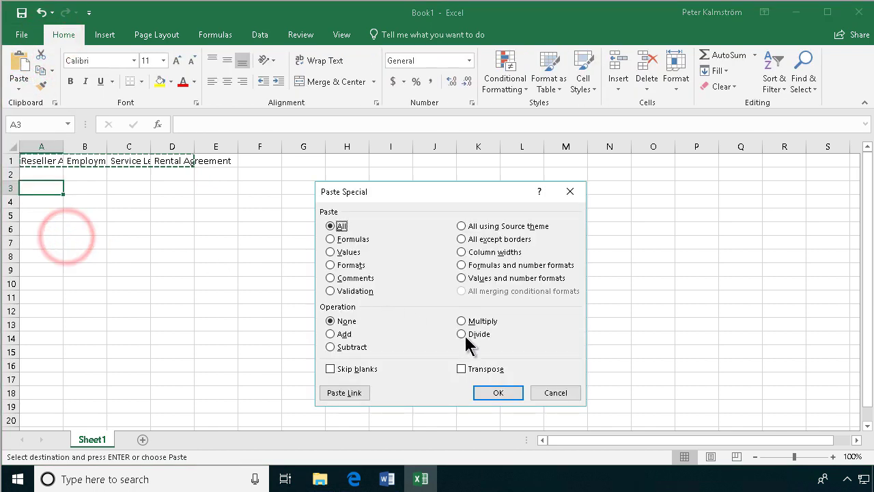
click(462, 369)
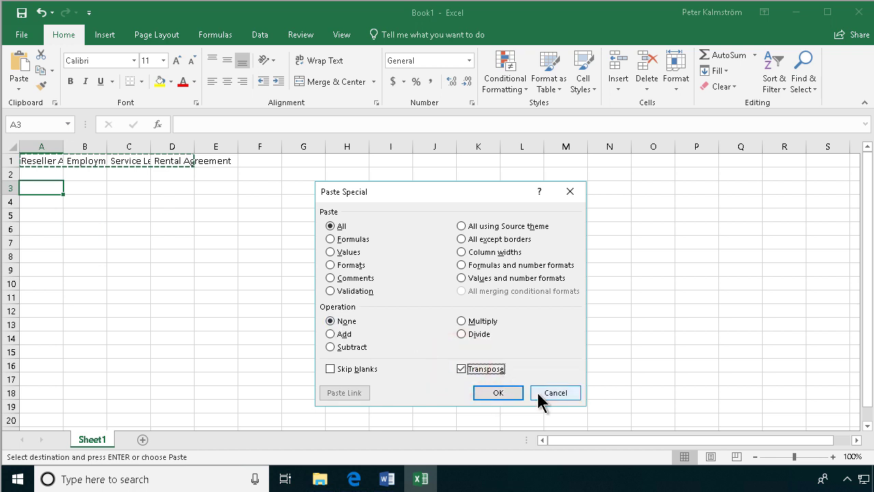
click(511, 396)
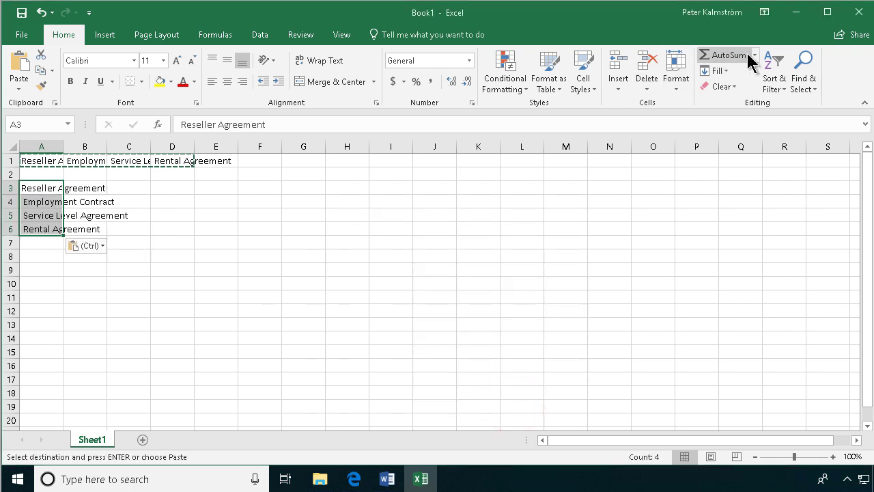
- Sort the contract types A to Z and widen column A to fit the names
click(774, 81)
click(786, 106)
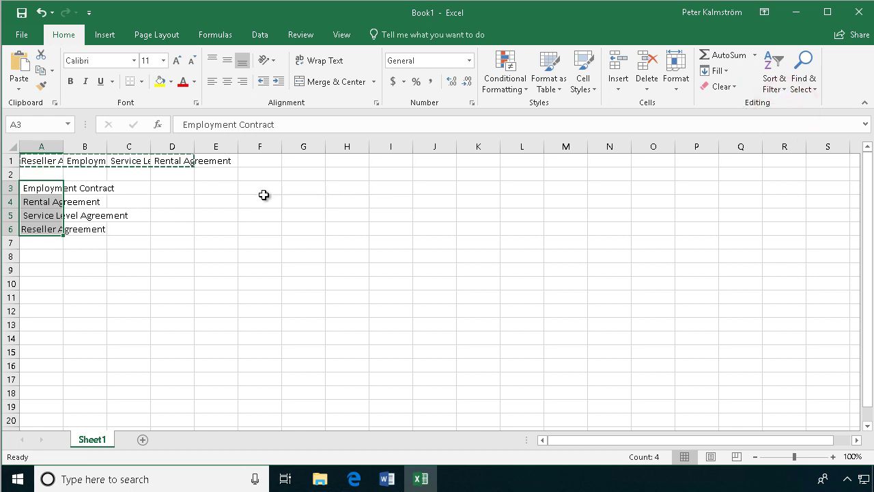
drag(61, 147, 108, 148)
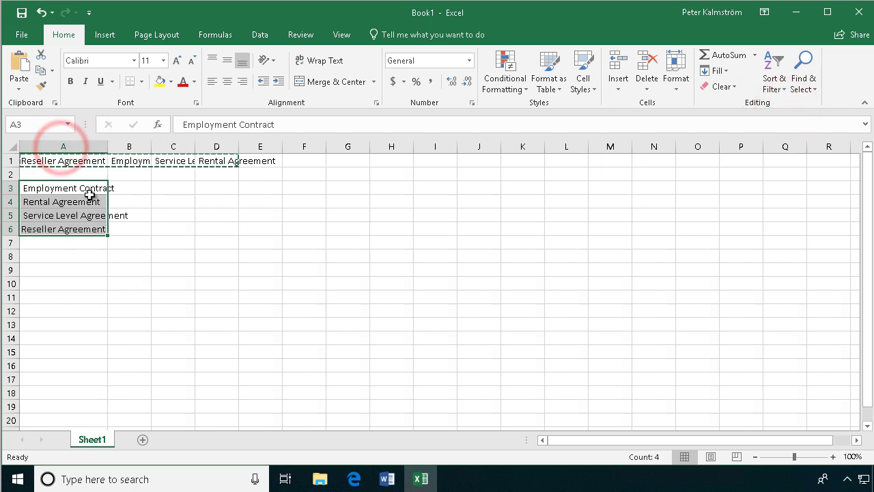
click(129, 190)
- Enter =TRIM(A3) in B3, fill it down to B6, and copy B3:B6 for SharePoint
text(=)
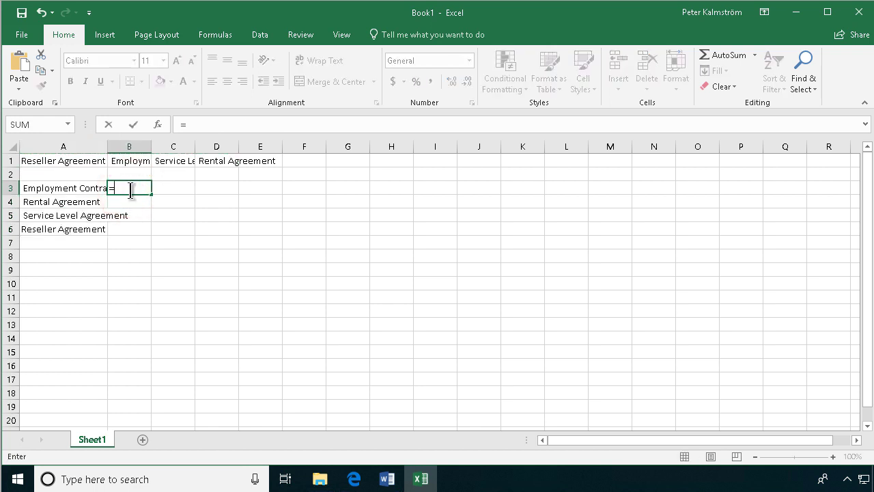
text(trim()
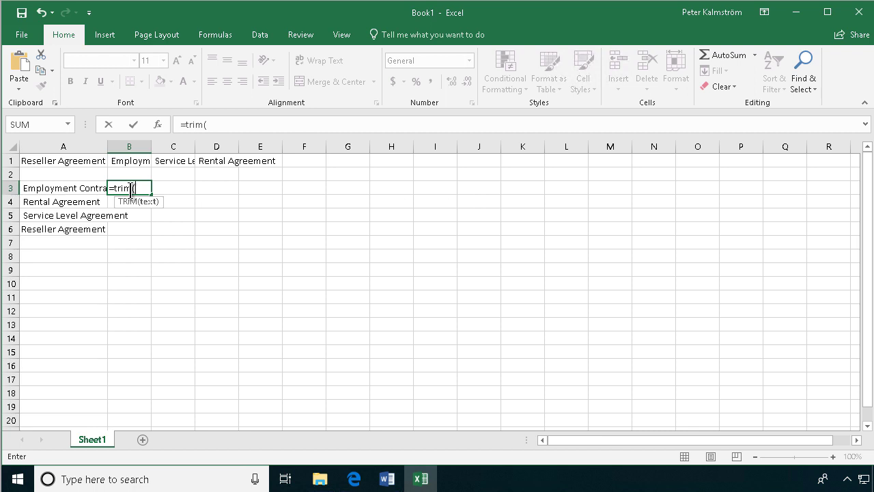
key(Left)
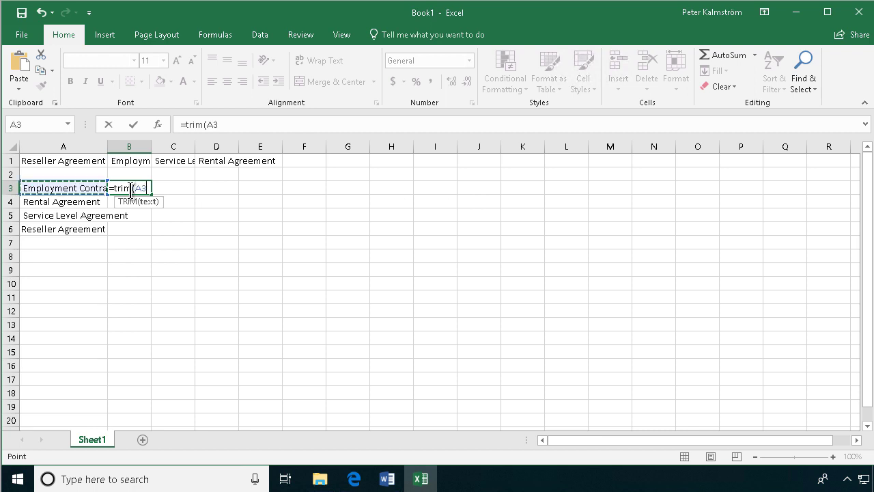
key(ctrl+Return)
drag(152, 196, 153, 234)
key(ctrl+c)
click(354, 479)
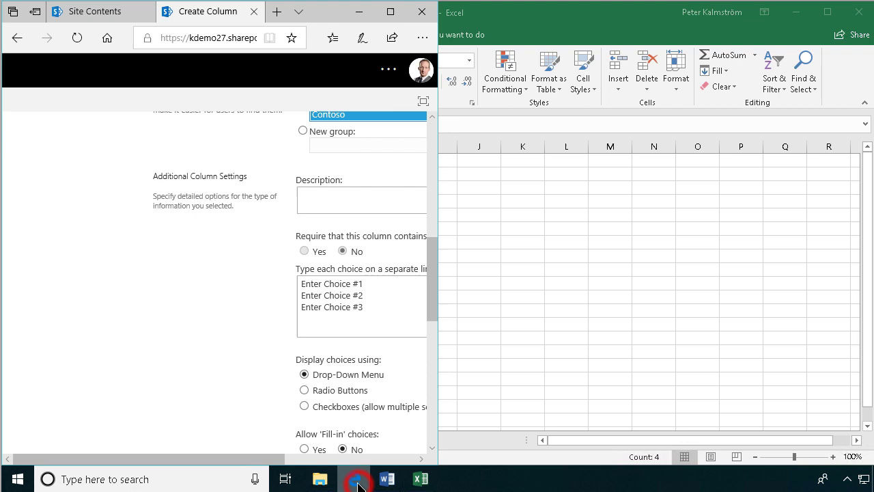
- Replace the placeholder choices with the four pasted contract types
click(379, 314)
key(ctrl+a)
key(ctrl+v)
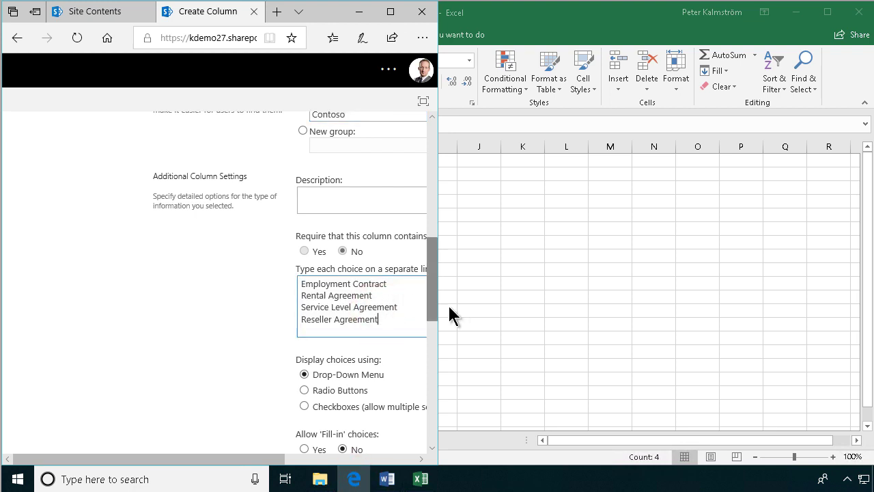
drag(430, 307, 432, 353)
- Clear the Employment Contract default value and save the Type of Contract column
click(383, 322)
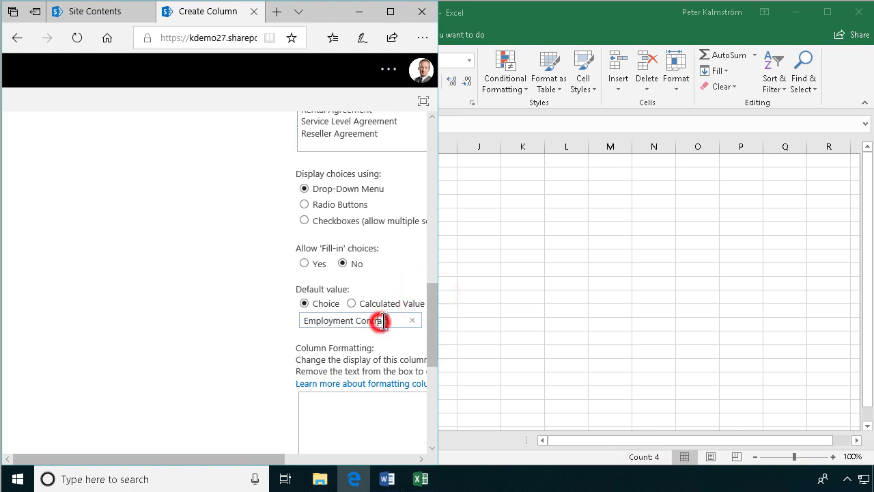
click(411, 321)
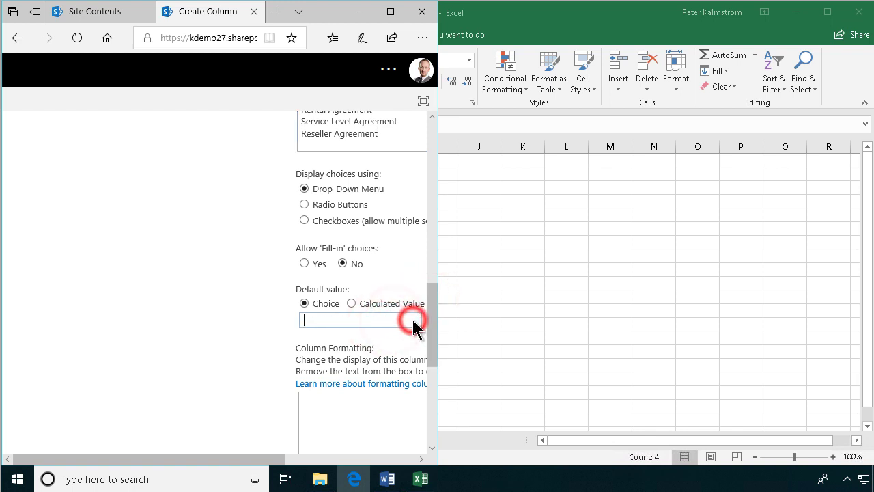
scroll(410, 345, down, 4)
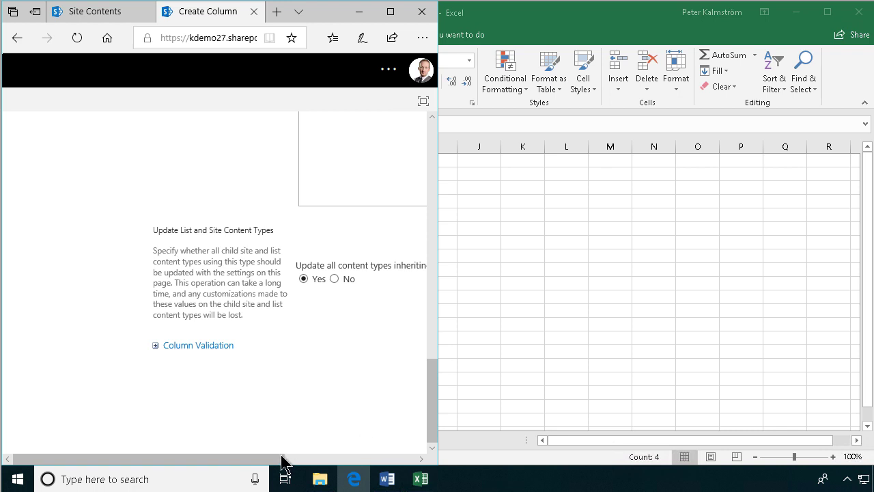
drag(280, 457, 384, 421)
click(344, 385)
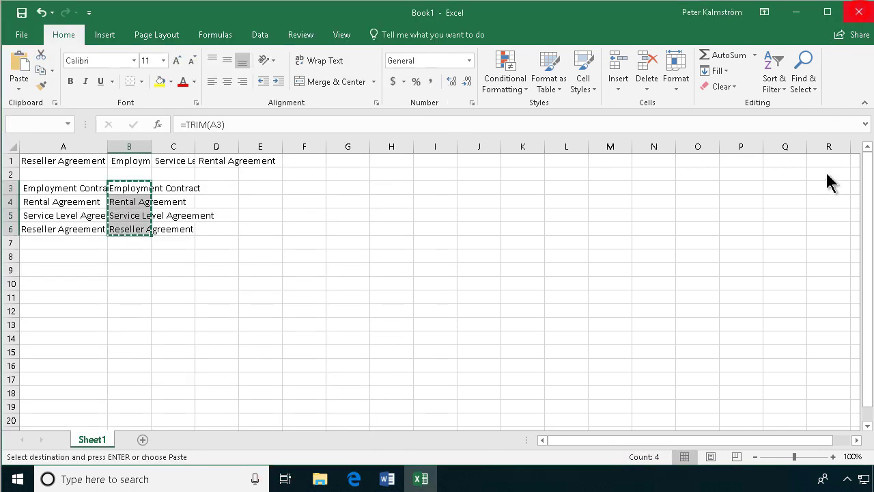
- Close Excel without saving and start a new site column for Contoso Contract
click(859, 12)
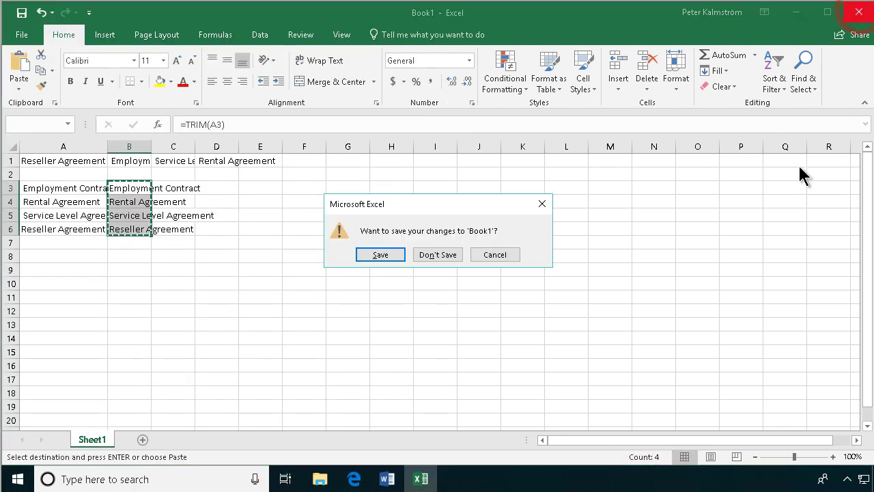
click(437, 255)
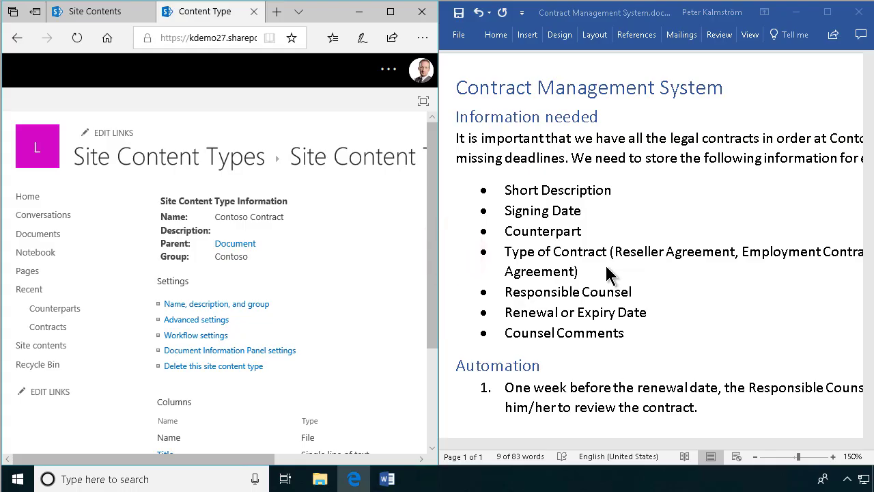
scroll(363, 337, down, 2)
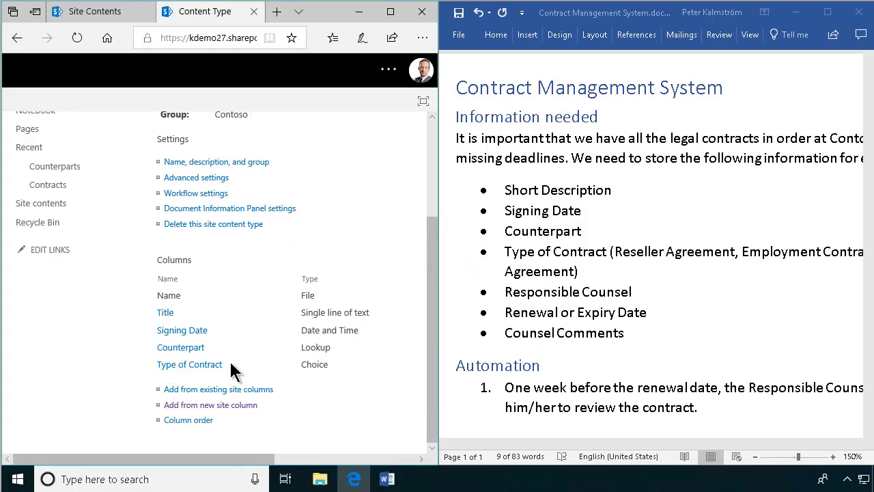
click(212, 405)
- Create a Person or Group column named Responsible Counsel and save it
click(311, 214)
text(Responsible Counsel)
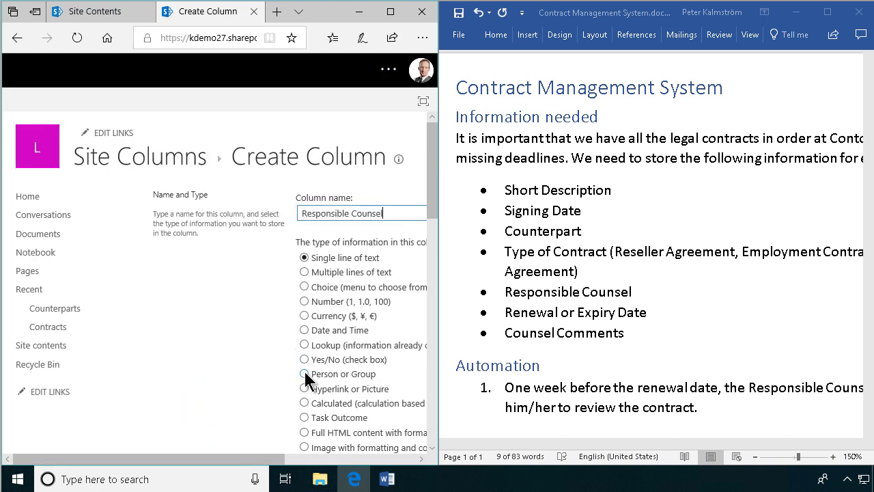
click(304, 373)
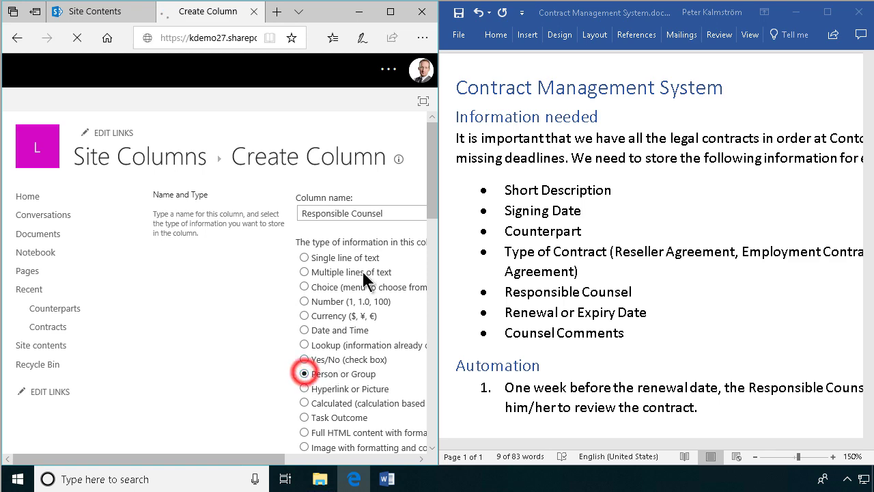
drag(433, 196, 453, 444)
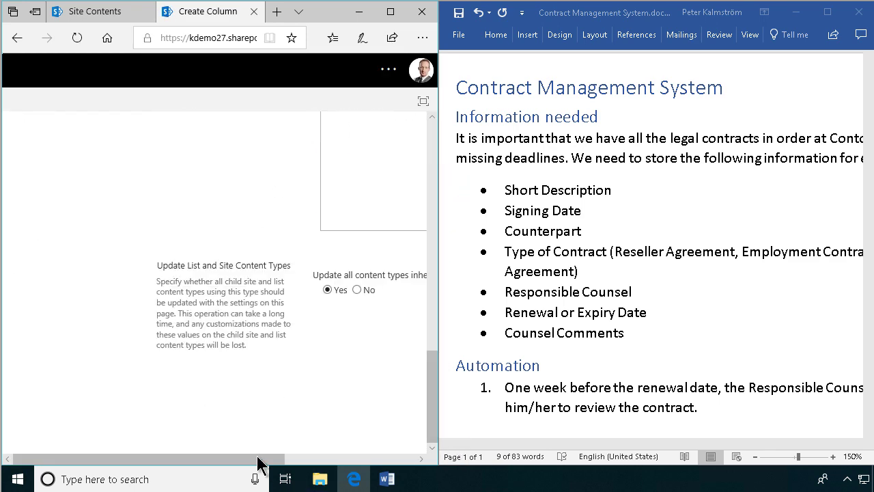
drag(267, 459, 392, 459)
click(374, 390)
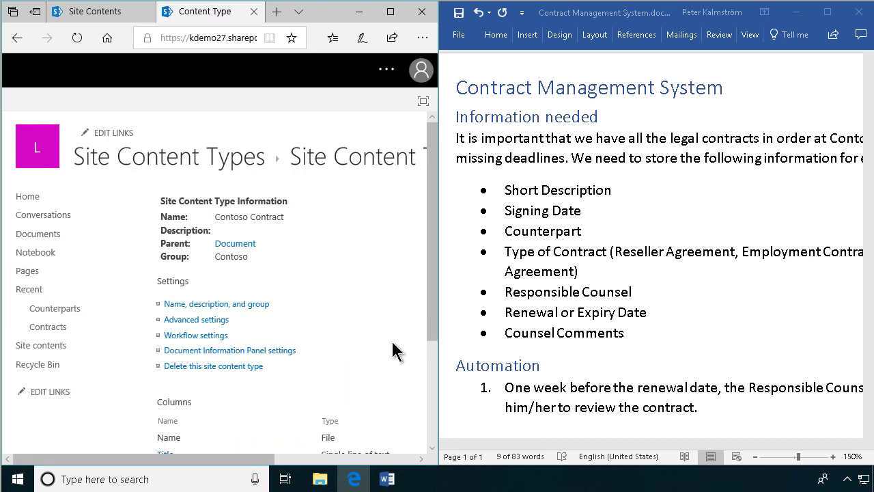
scroll(287, 351, down, 3)
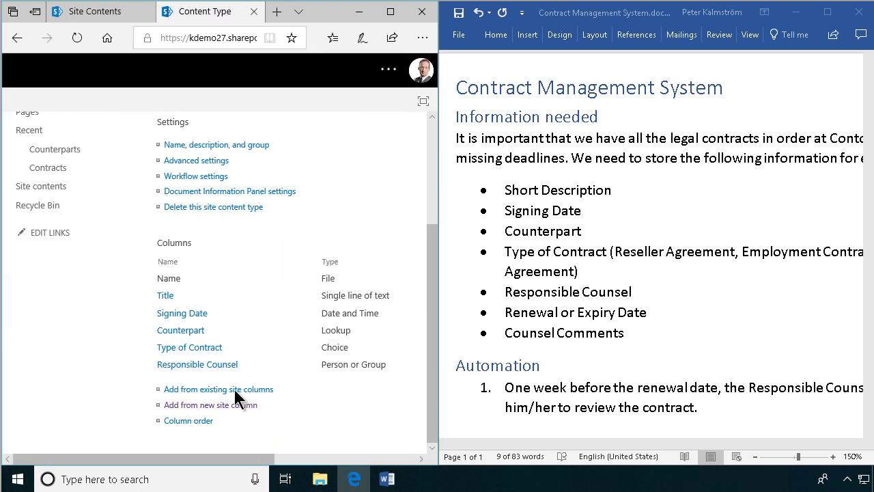
- Add a date-only Date and Time column 'Renewal or Expiry Date' in the Contoso group
click(213, 407)
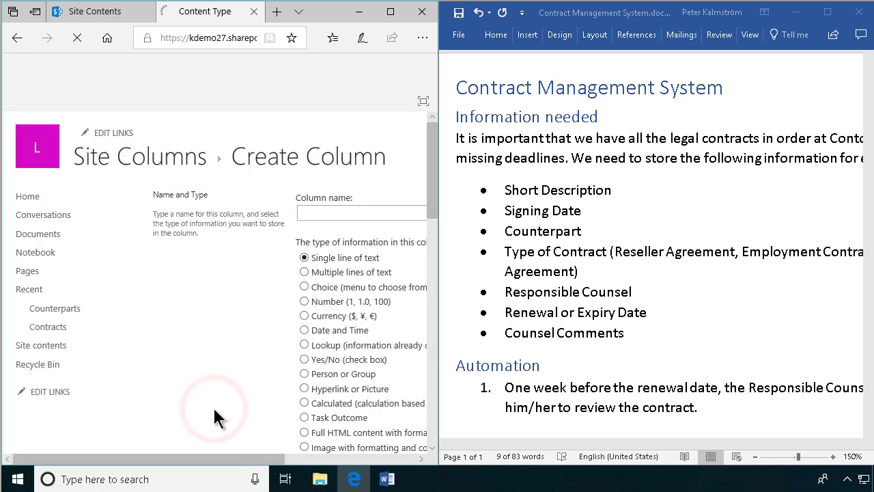
text(Renewal or Expiry Date)
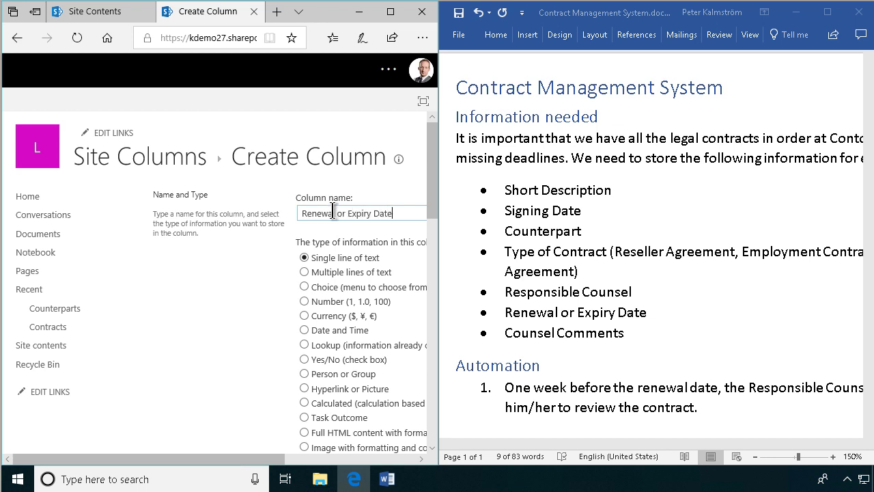
click(304, 330)
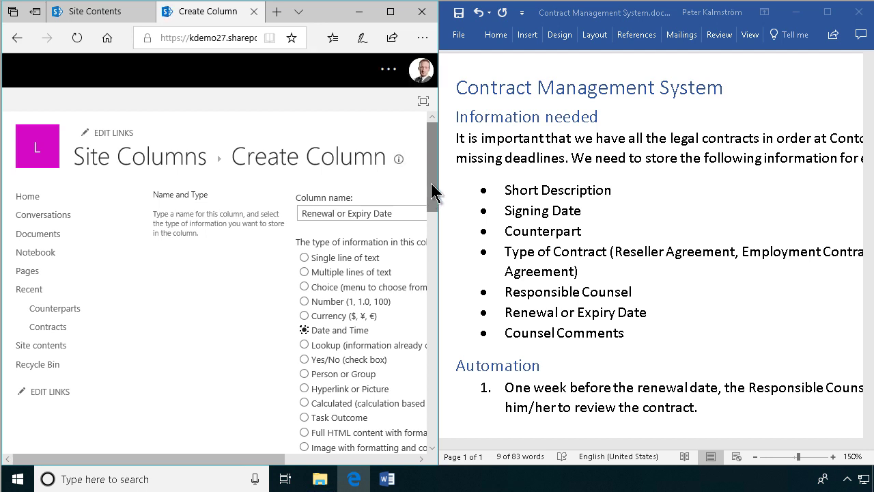
drag(431, 183, 441, 291)
click(352, 202)
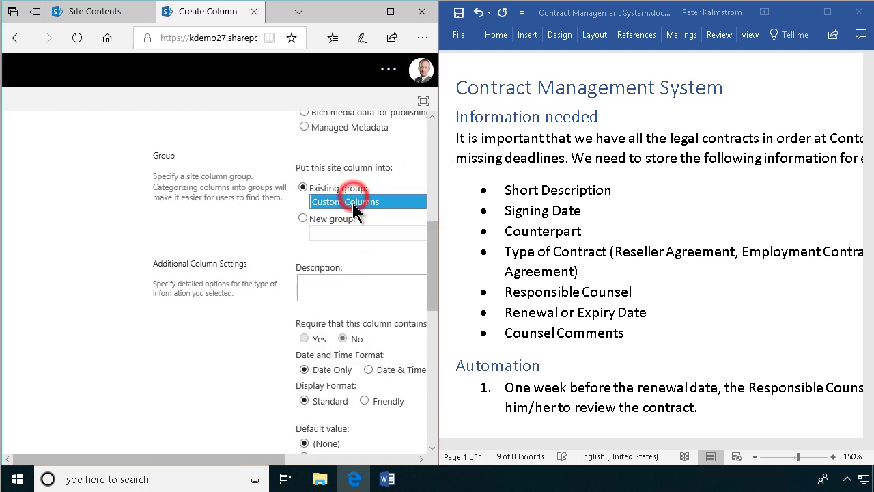
click(311, 152)
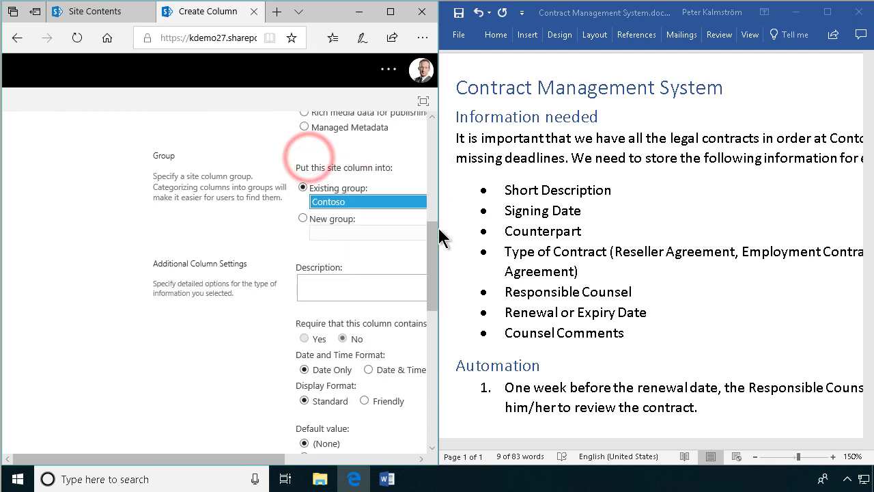
drag(432, 258, 351, 430)
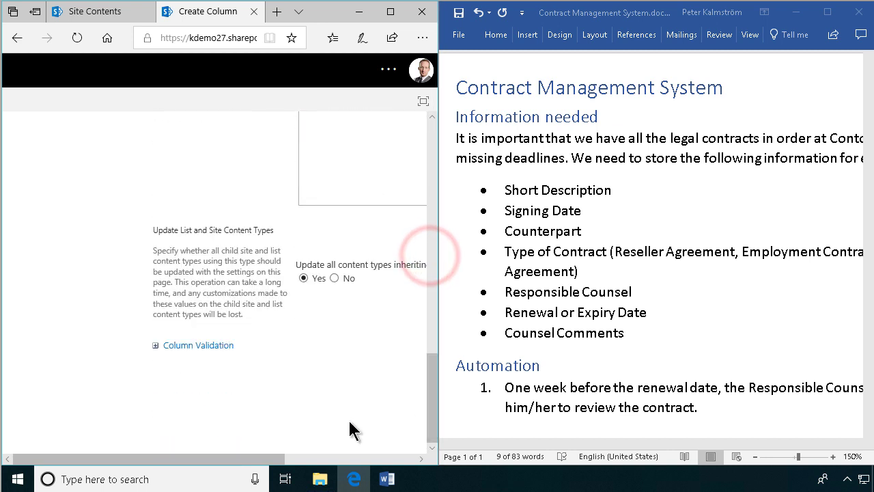
click(280, 456)
drag(280, 455, 403, 454)
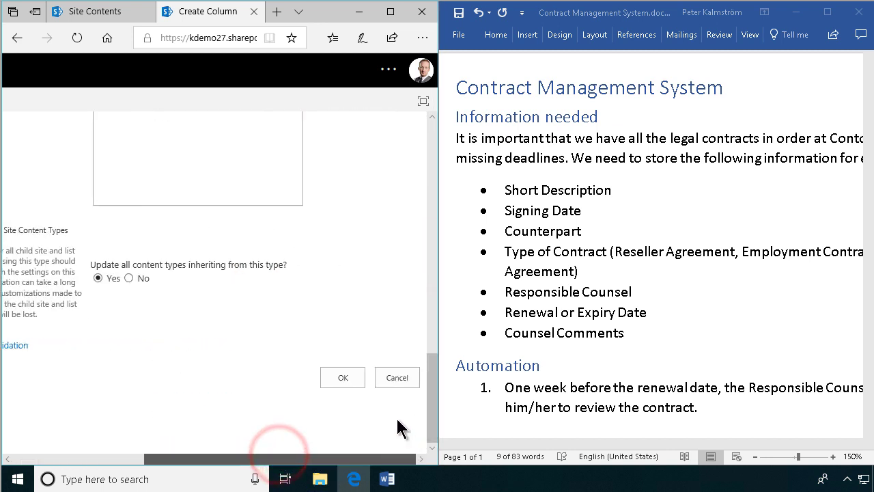
click(344, 377)
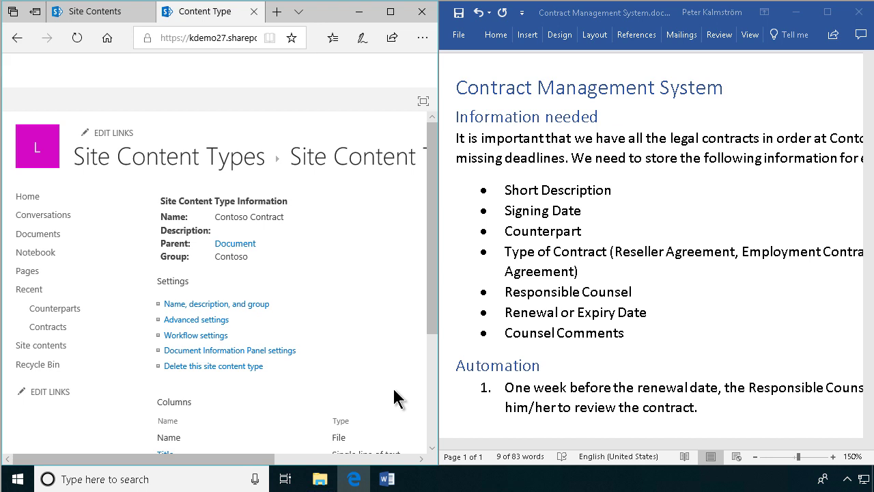
- Create a Counsel Comments multiple-lines-of-text column with Append Changes set to Yes
drag(432, 286, 433, 398)
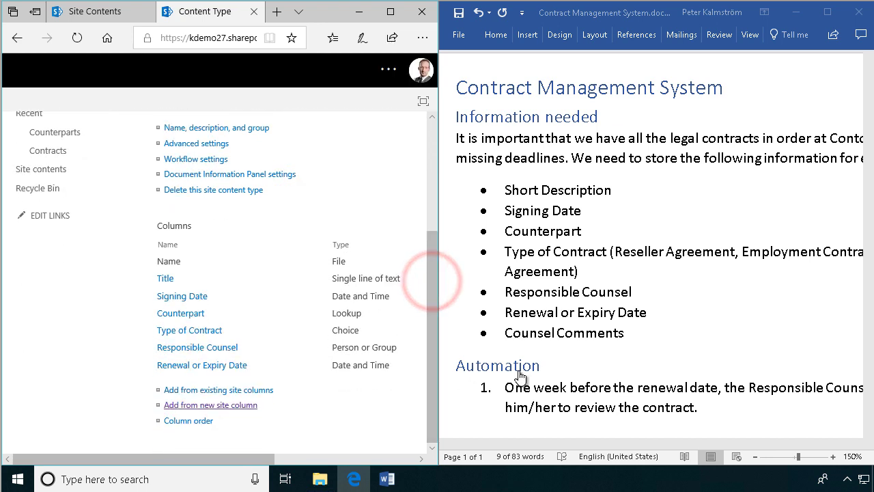
click(234, 405)
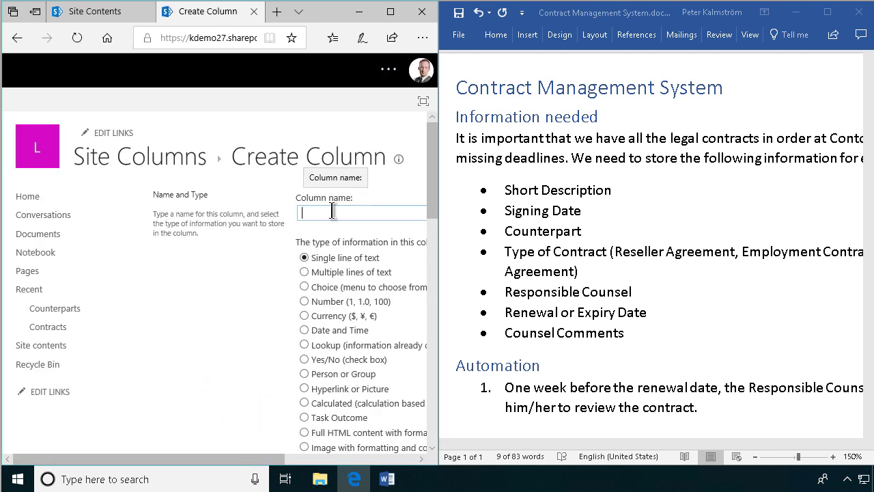
click(306, 272)
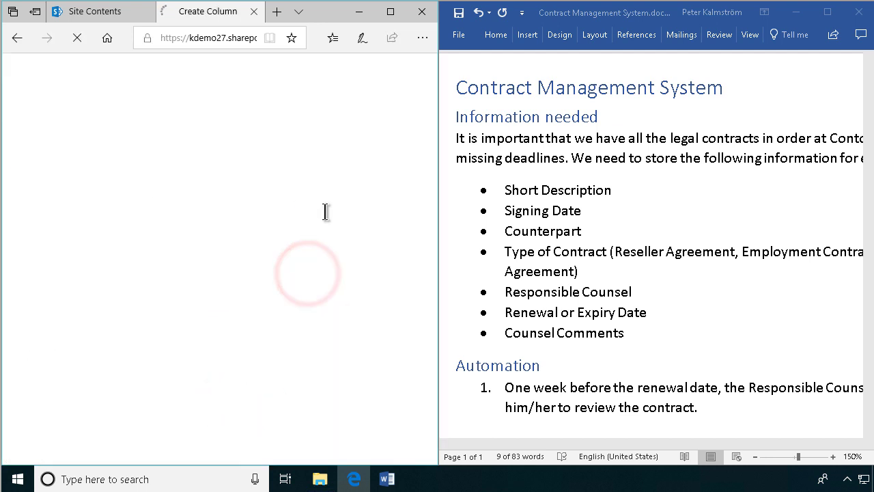
click(325, 213)
text(Counsel Comments)
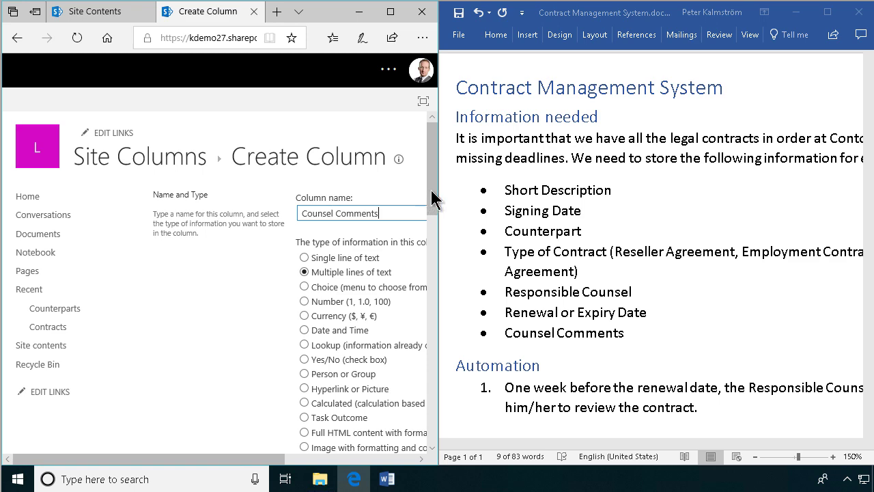
drag(433, 198, 437, 352)
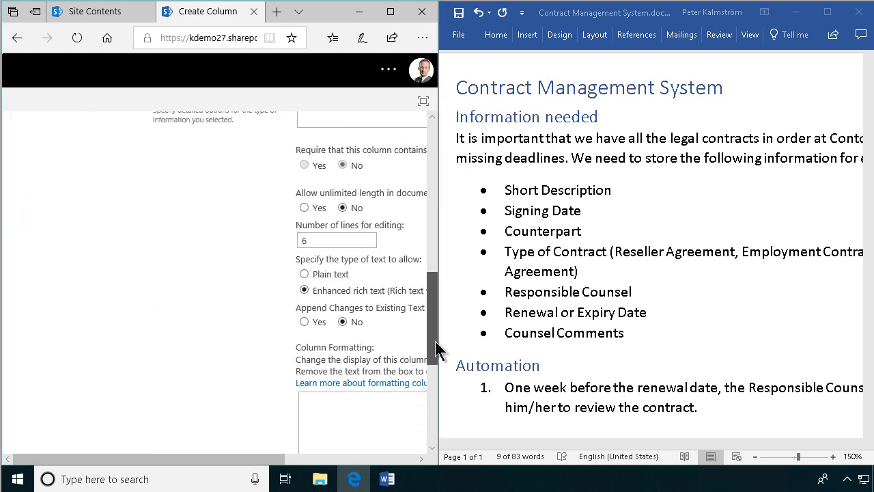
click(304, 321)
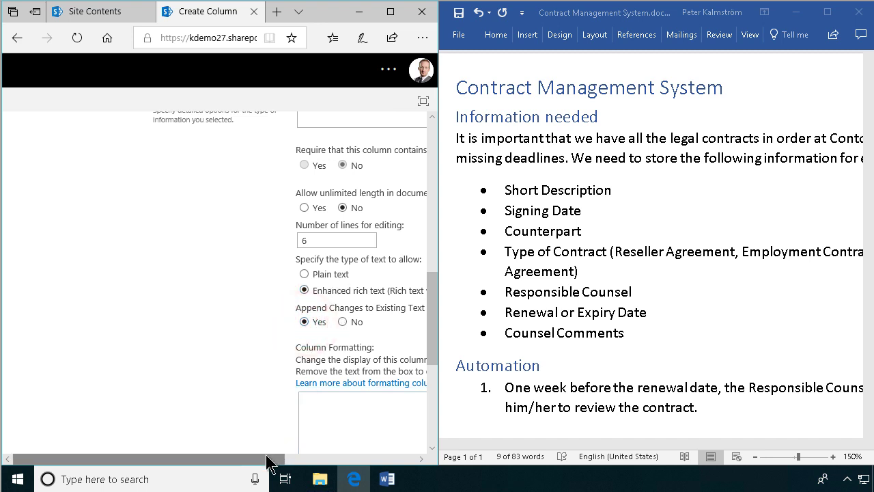
- Put Counsel Comments in the Contoso group and save the column
drag(268, 465, 333, 468)
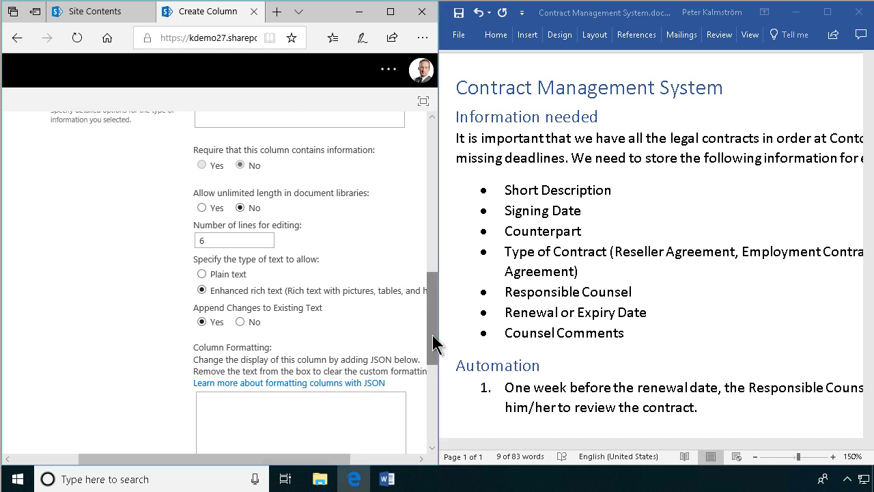
drag(431, 333, 434, 272)
click(317, 290)
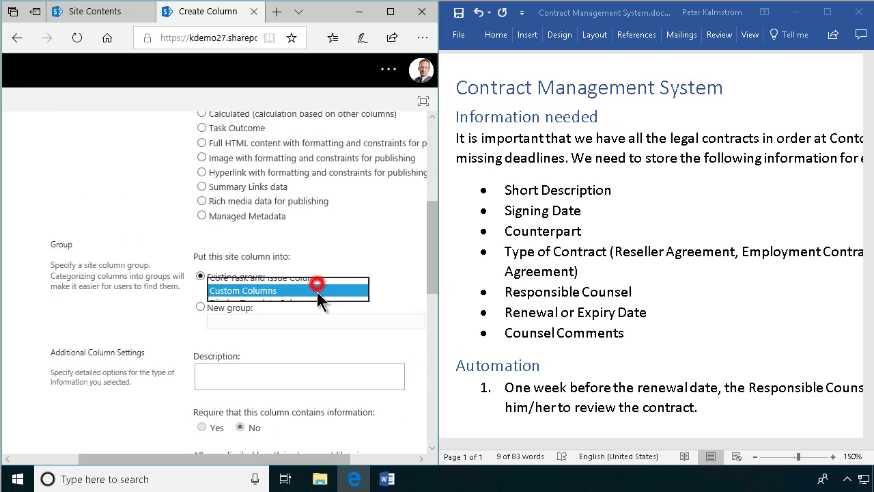
click(254, 241)
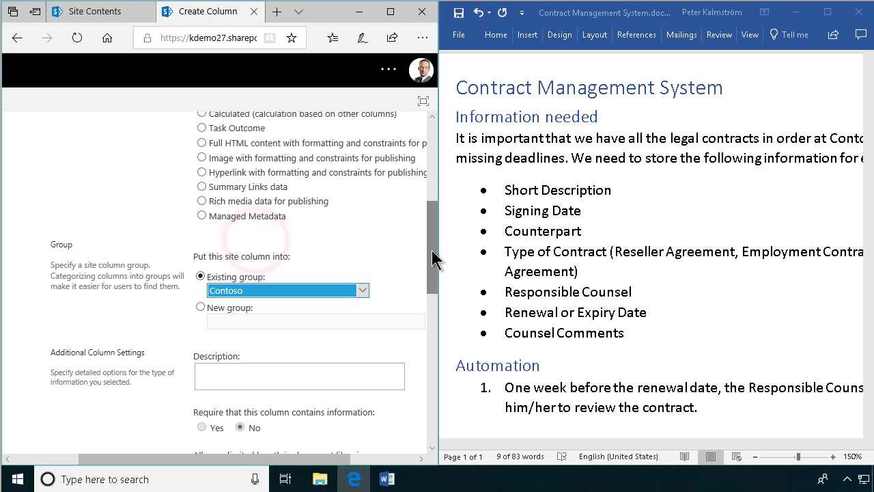
drag(432, 250, 442, 411)
drag(316, 459, 383, 459)
click(348, 380)
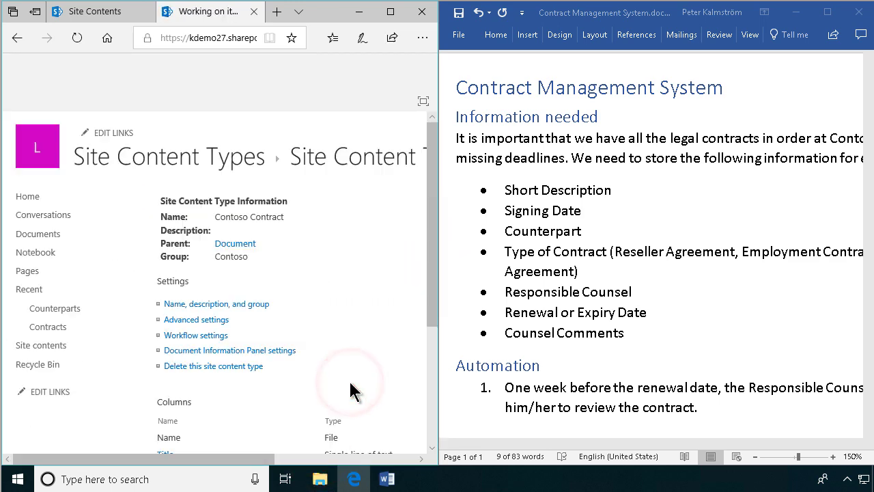
- Move Contracts up and nest Counterparts under it in the site navigation, then open Contracts
scroll(318, 379, down, 2)
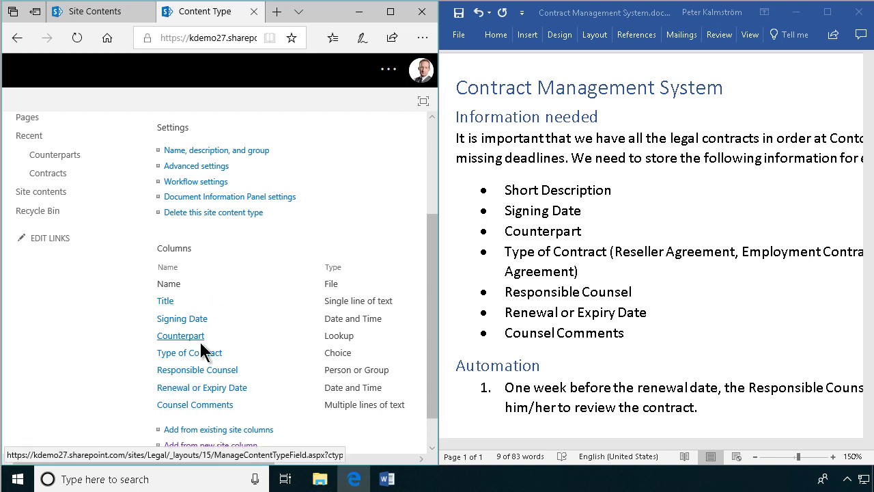
scroll(212, 408, up, 3)
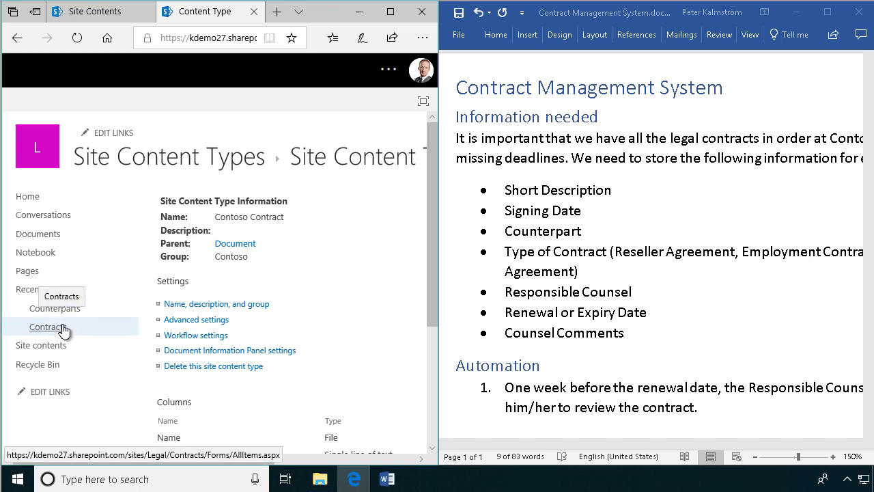
click(59, 393)
drag(52, 327, 55, 230)
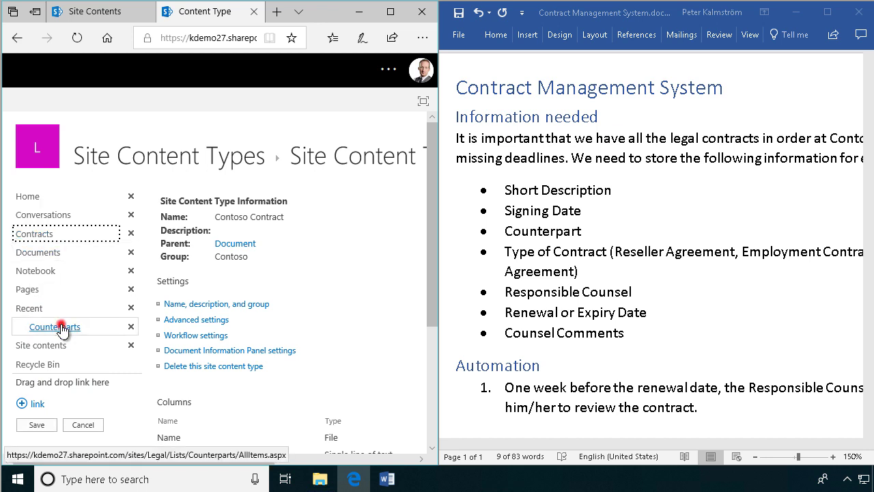
drag(60, 327, 64, 247)
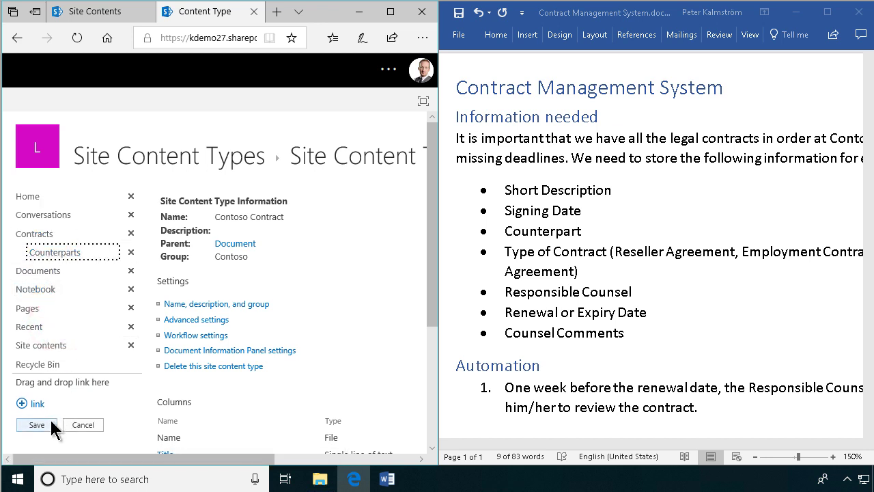
click(52, 423)
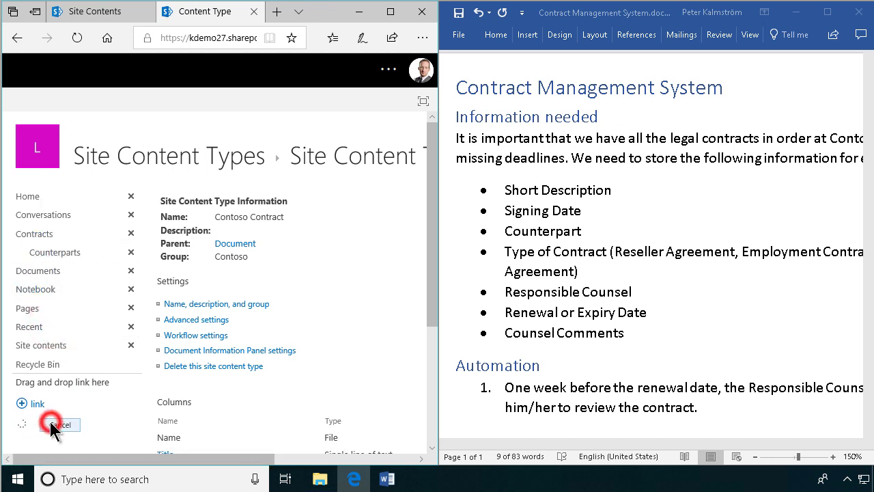
click(49, 235)
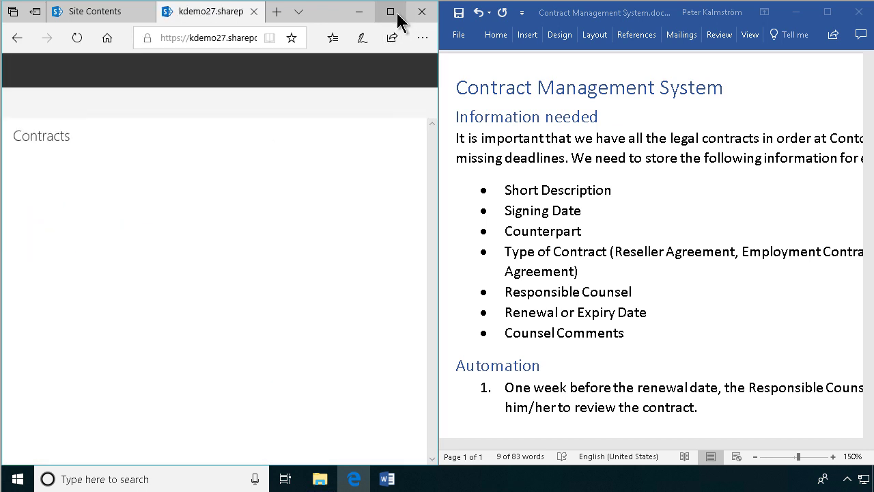
- Set Allow management of content types to Yes in the Contracts library's advanced settings
click(396, 13)
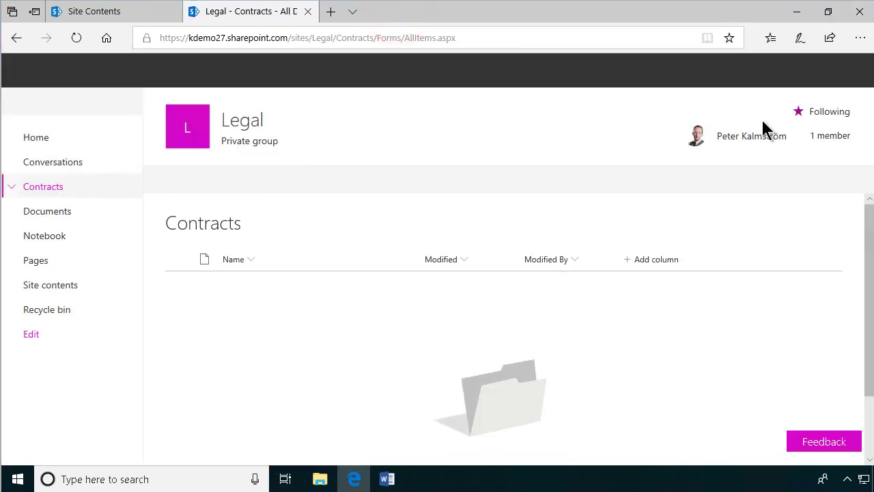
click(793, 72)
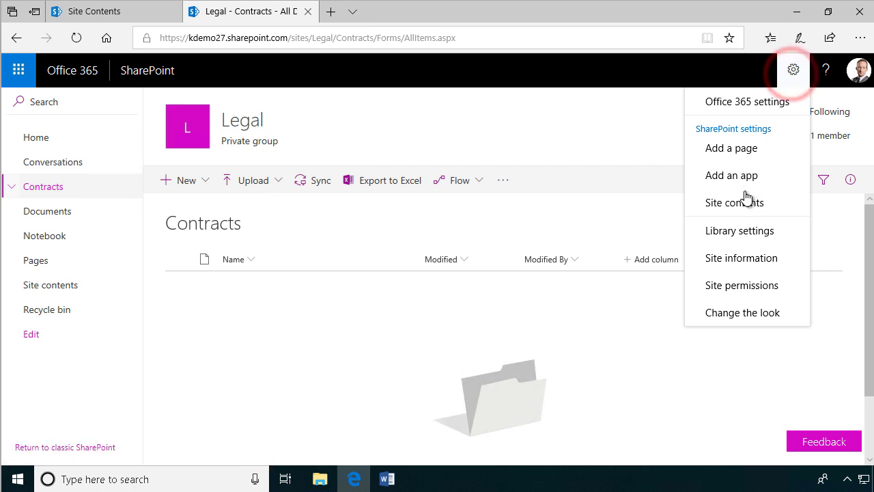
click(750, 230)
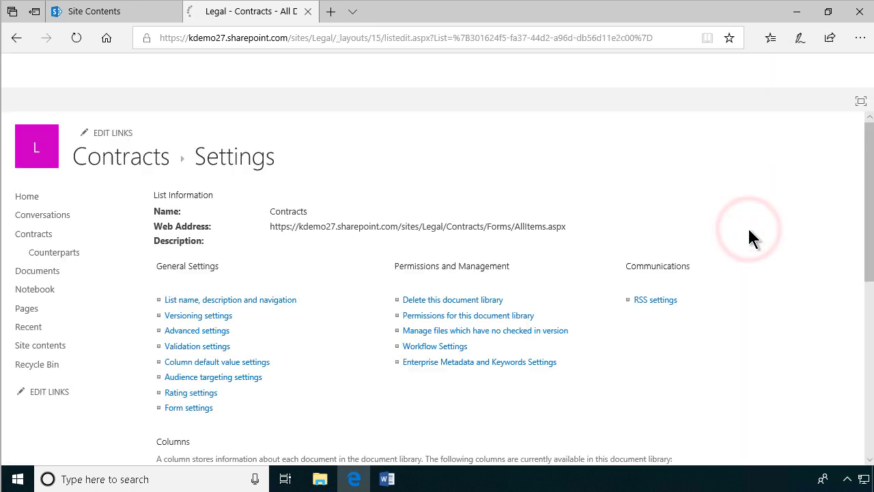
click(214, 332)
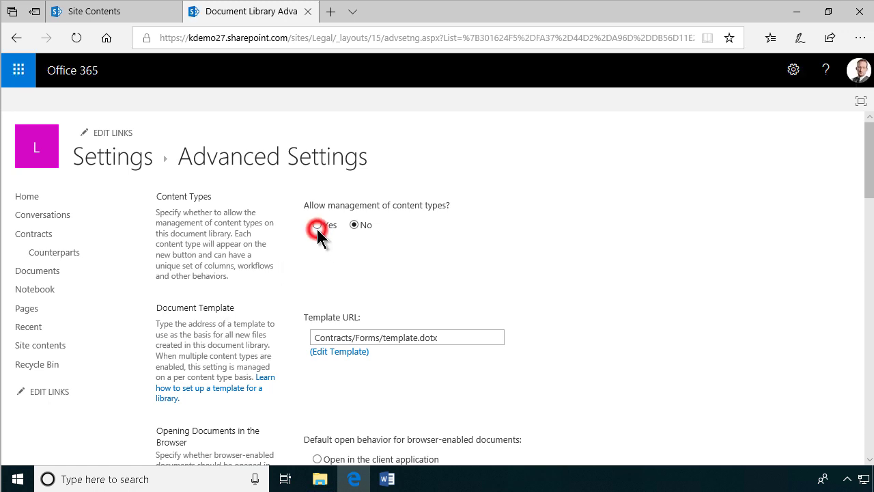
click(317, 226)
scroll(541, 315, down, 4)
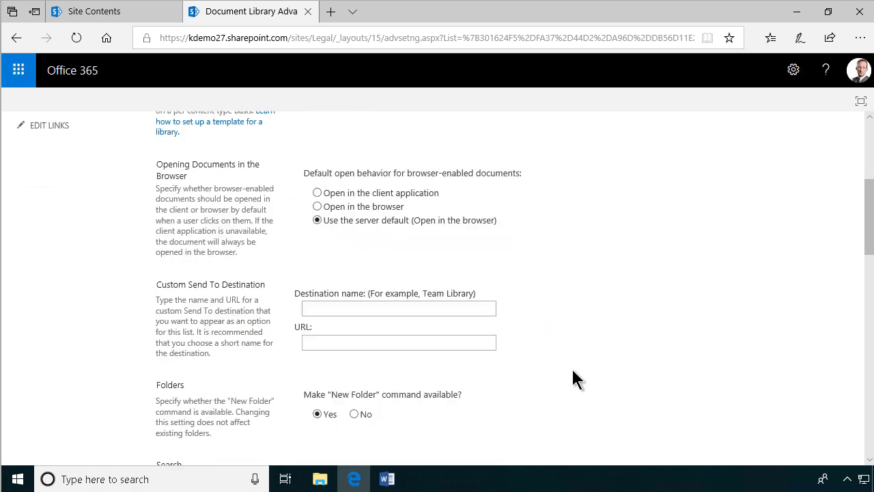
scroll(574, 379, down, 15)
click(485, 435)
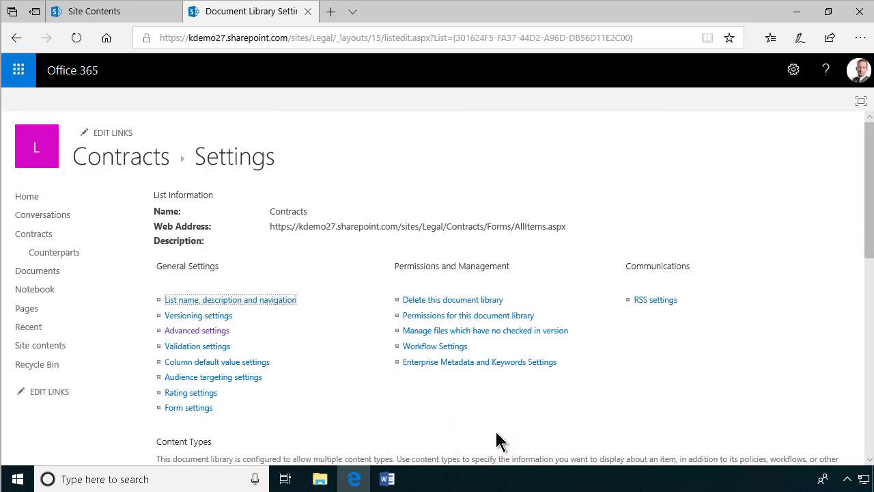
- Add the Contoso Contract content type from the Contoso group to the Contracts library
scroll(328, 377, down, 3)
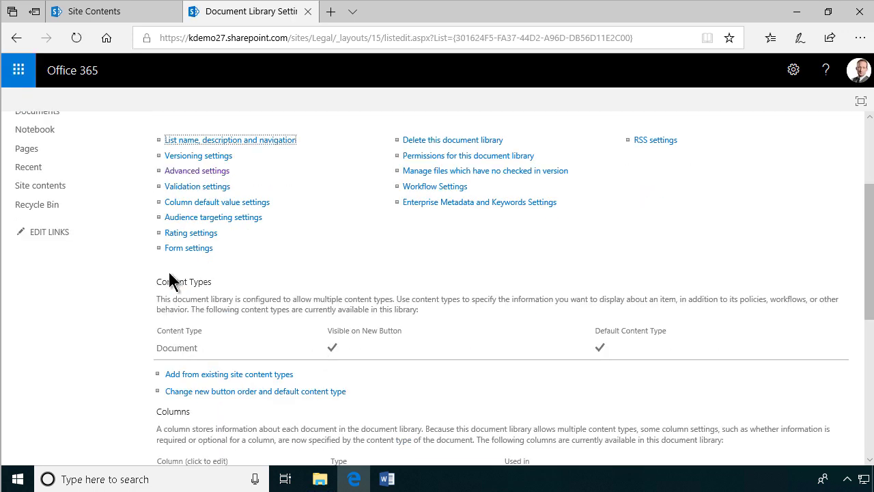
click(220, 377)
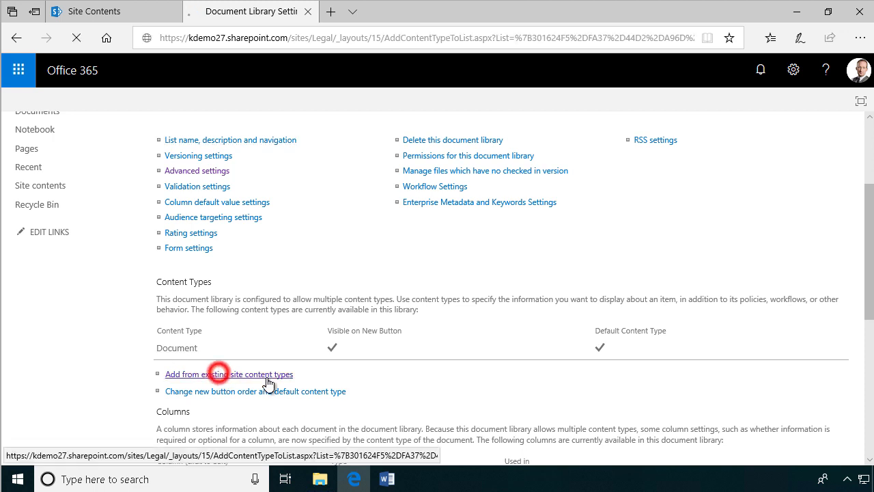
click(479, 216)
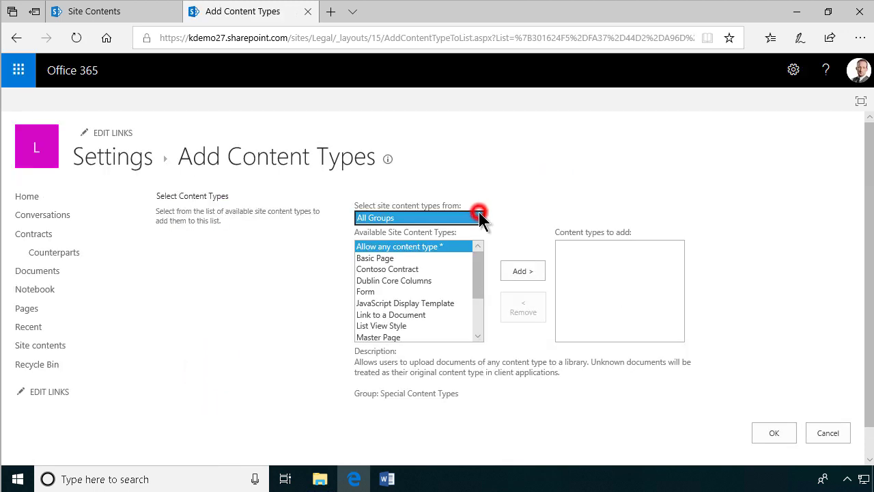
click(399, 229)
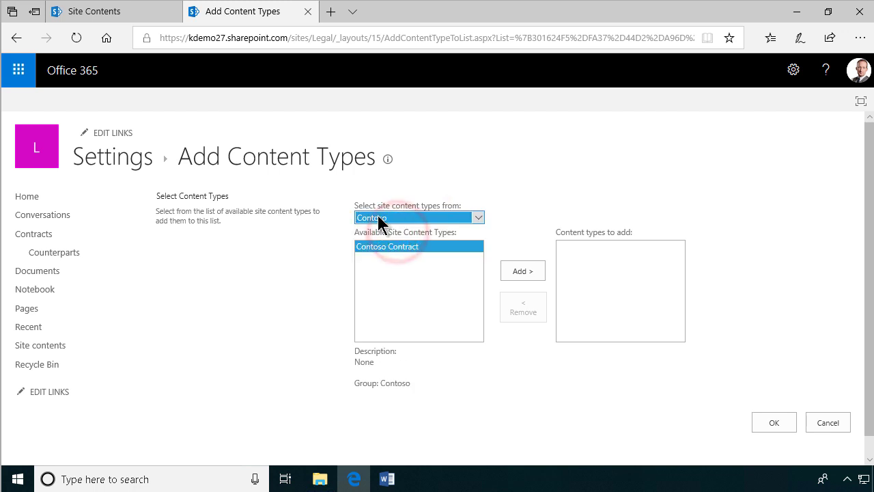
click(528, 272)
click(775, 423)
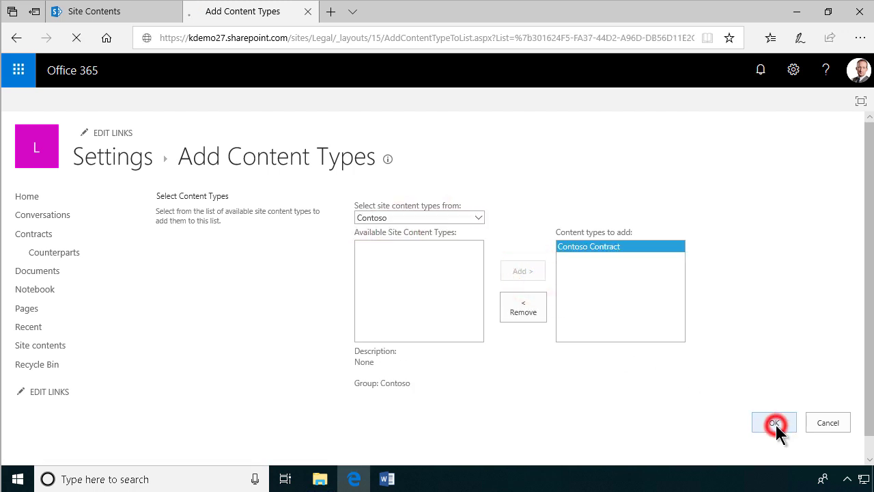
- Delete the Document content type from the Contracts library
scroll(430, 356, down, 2)
scroll(431, 356, down, 1)
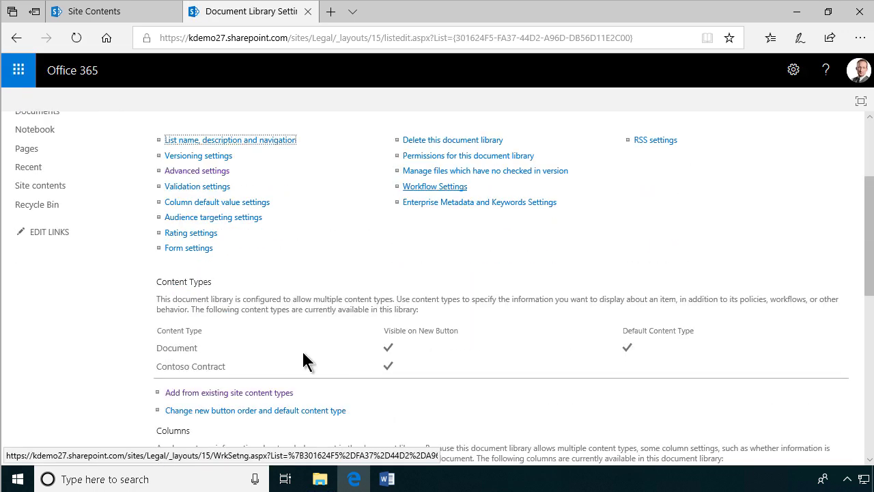
click(188, 348)
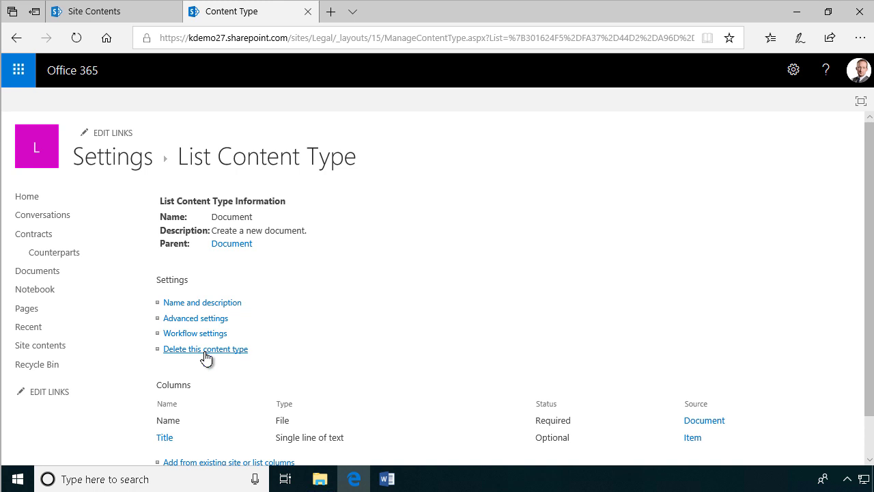
click(205, 356)
click(391, 296)
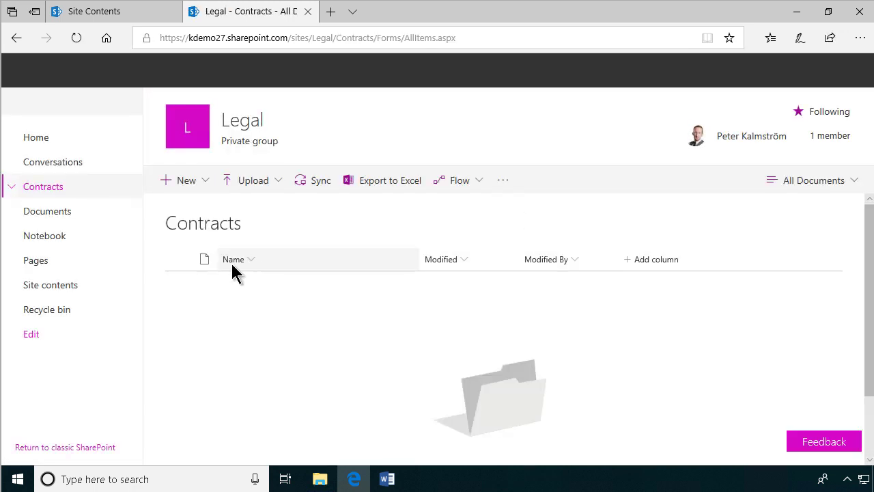
- Add Signing Date, Renewal or Expiry Date and Counterpart columns to the All Documents view
click(799, 181)
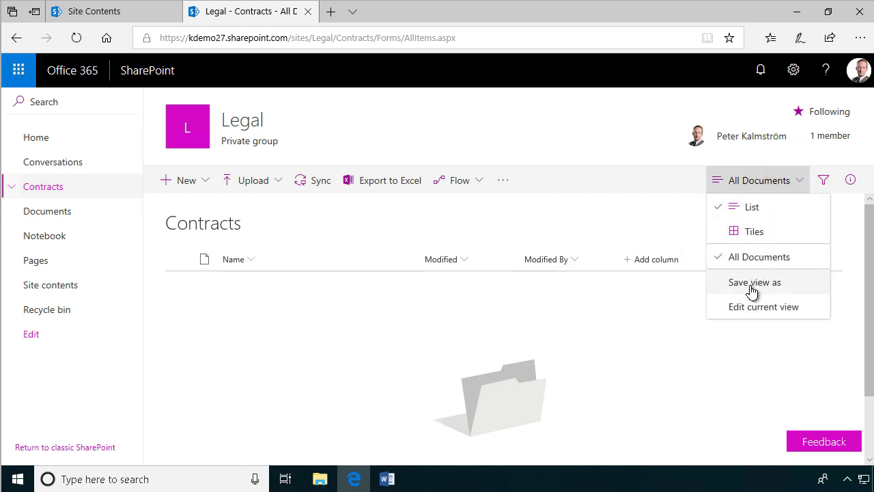
click(761, 309)
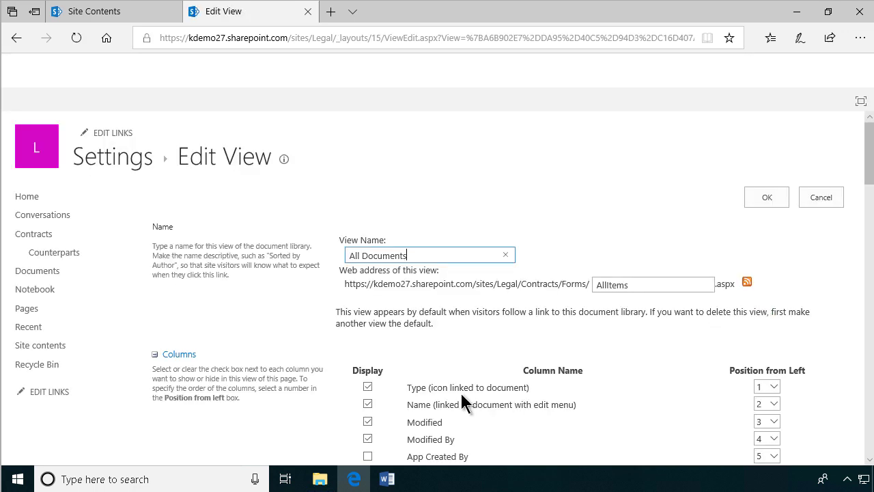
scroll(461, 402, down, 3)
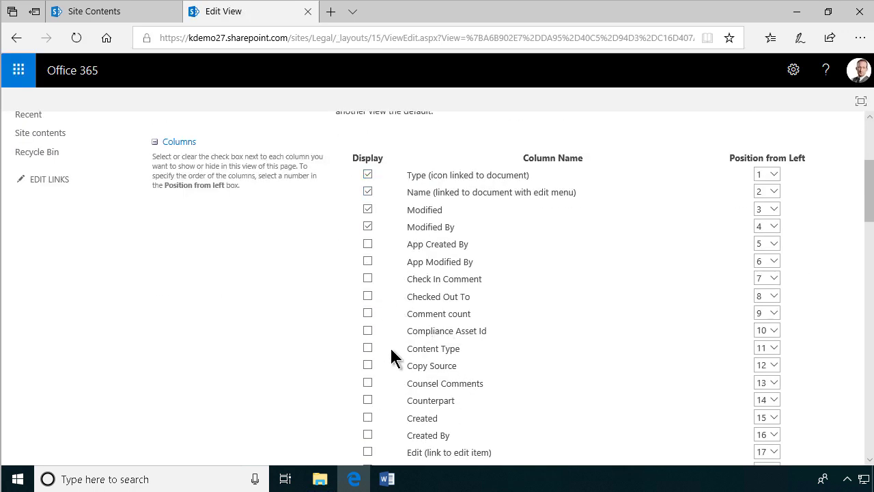
scroll(383, 356, down, 1)
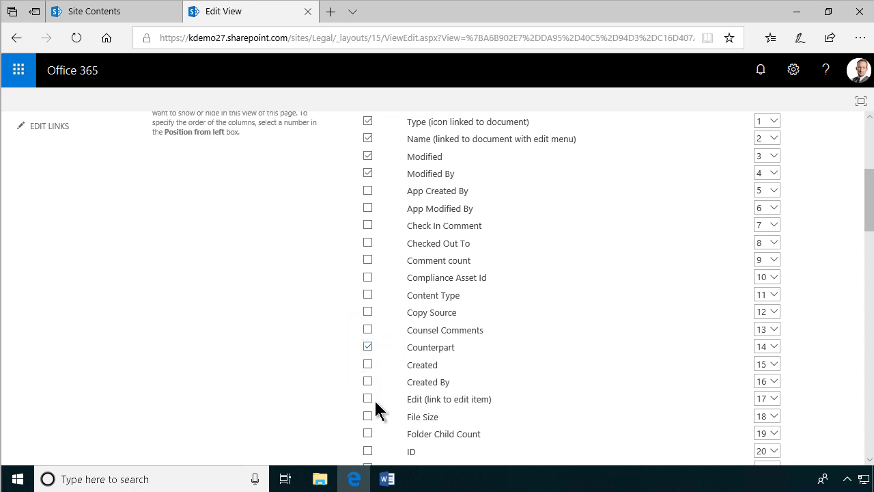
scroll(384, 437, down, 5)
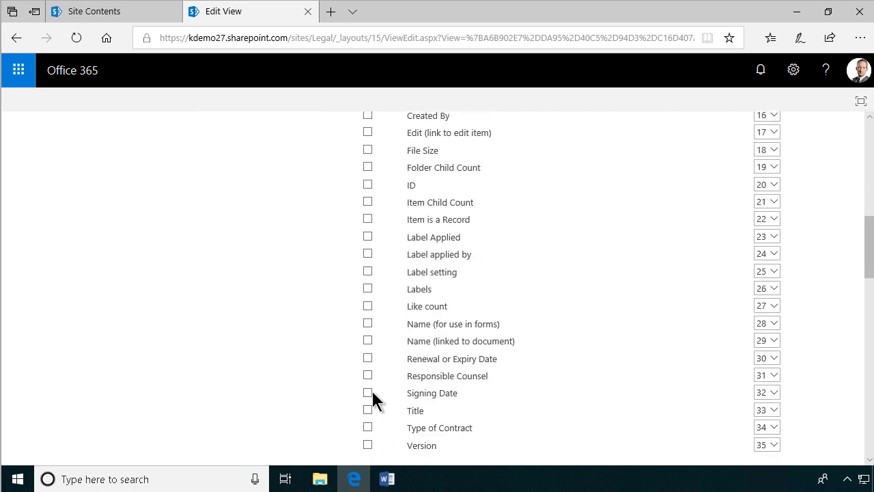
click(369, 393)
click(368, 358)
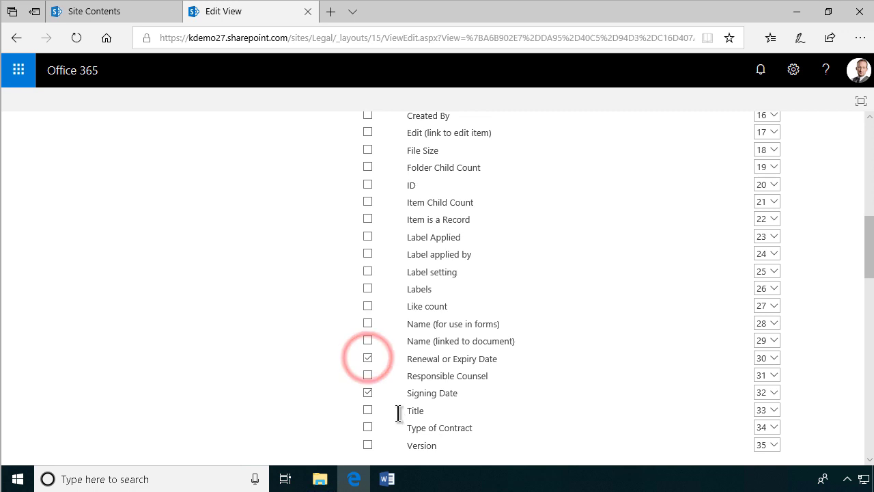
click(369, 428)
scroll(517, 409, up, 10)
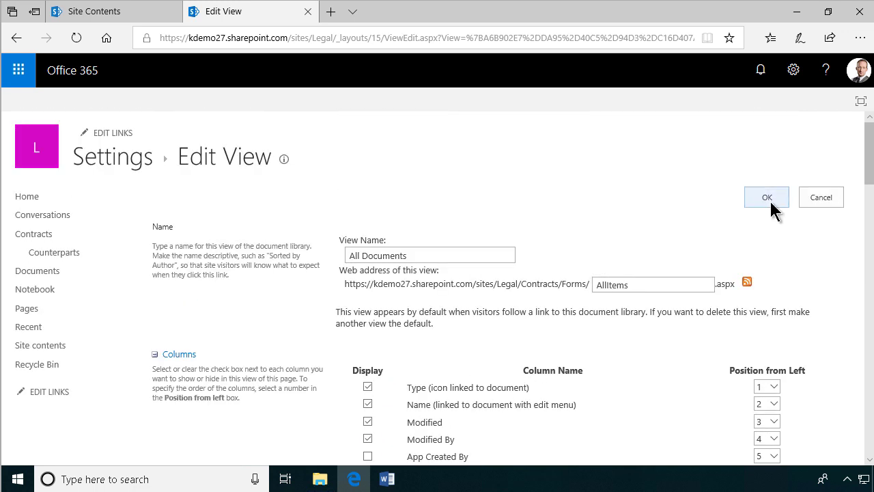
click(769, 199)
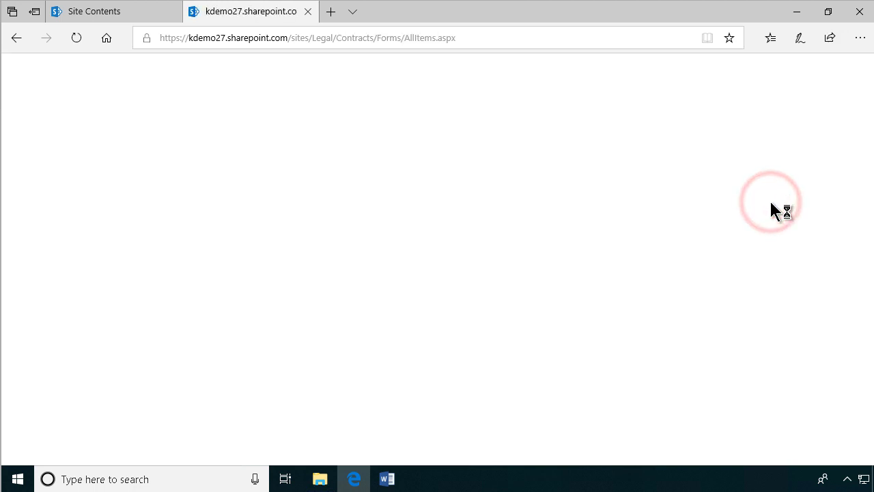
- Bring up the Word requirements document and select its bulleted list of required information
drag(580, 460, 460, 463)
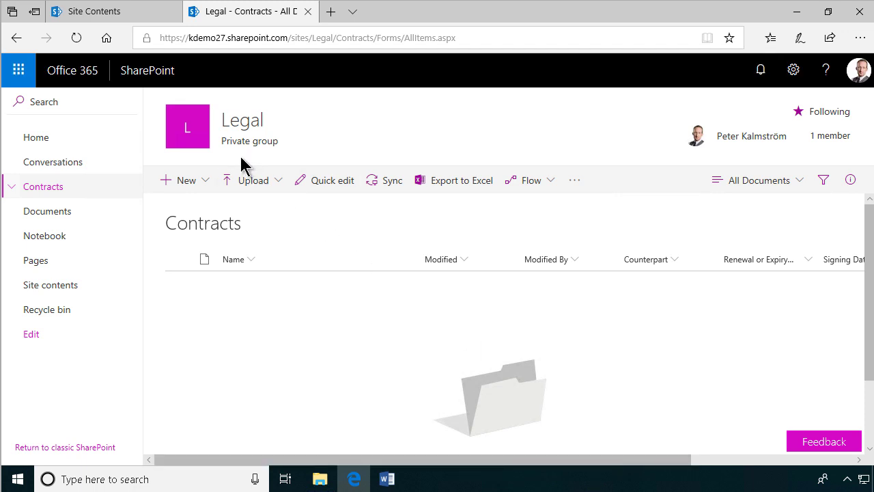
click(387, 479)
drag(651, 333, 505, 190)
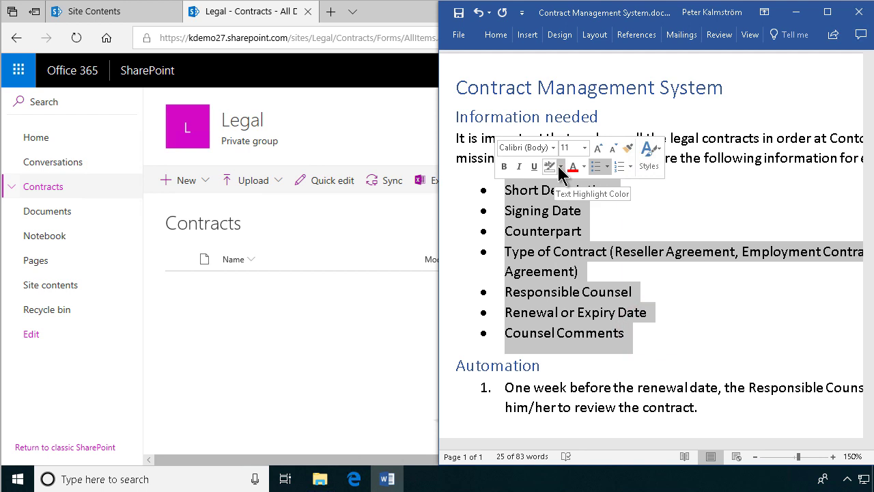